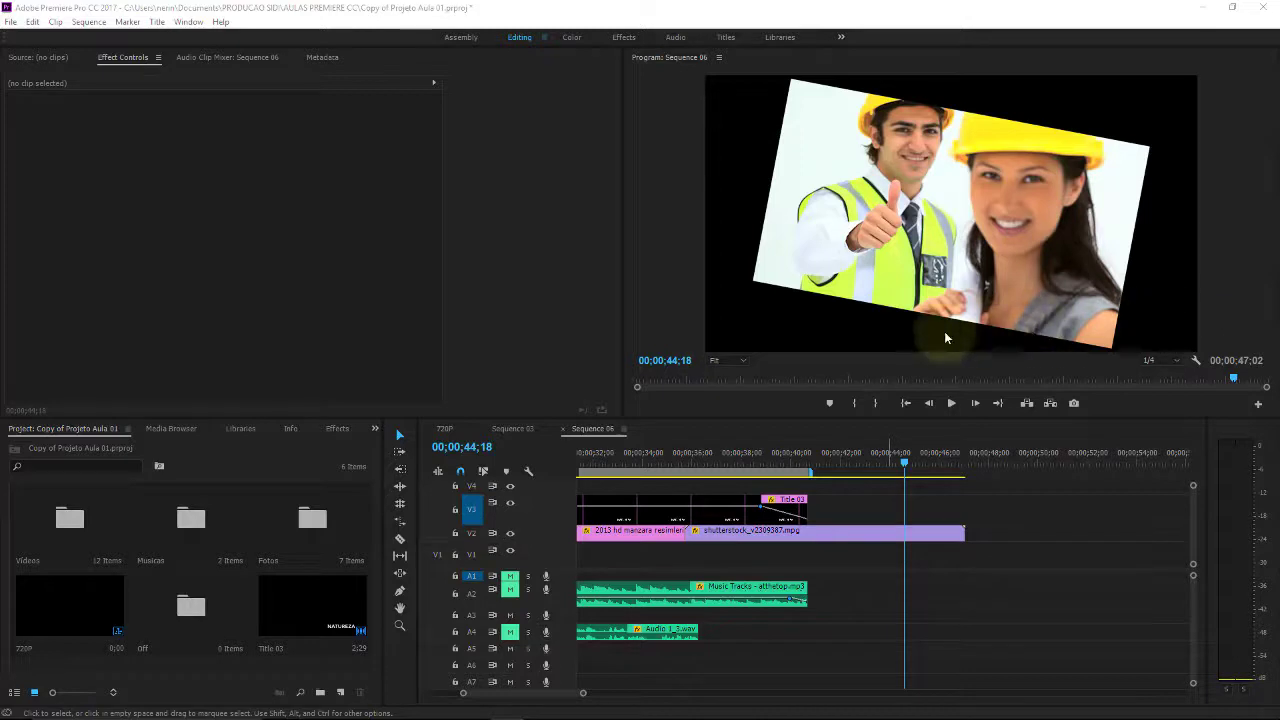
Scrub back to the NATUREZA shot and watch Title 03's sliding animation.
{"action": "left_click_drag", "start_coordinate": [647, 466], "coordinate": [705, 460]}
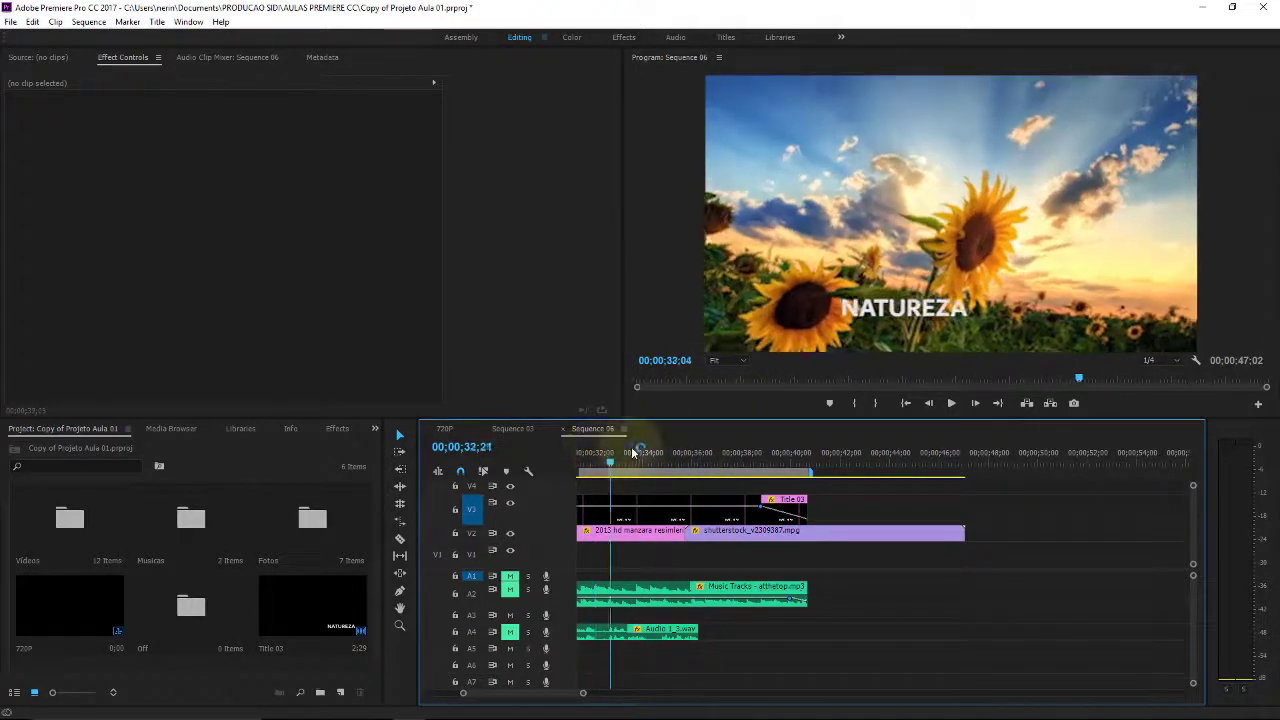
{"action": "mouse_move", "coordinate": [635, 464]}
{"action": "left_mouse_down"}
{"action": "mouse_move", "coordinate": [614, 443]}
{"action": "mouse_move", "coordinate": [651, 446]}
{"action": "left_mouse_up"}
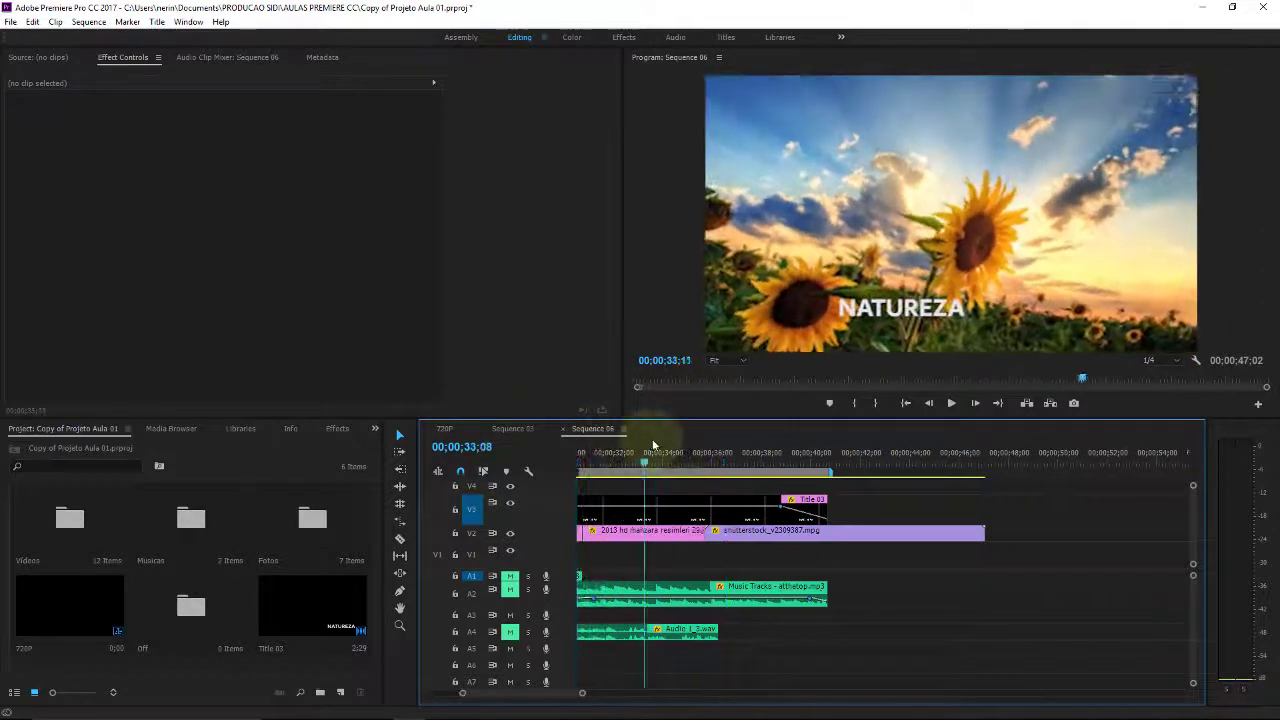
{"action": "left_click", "coordinate": [667, 515]}
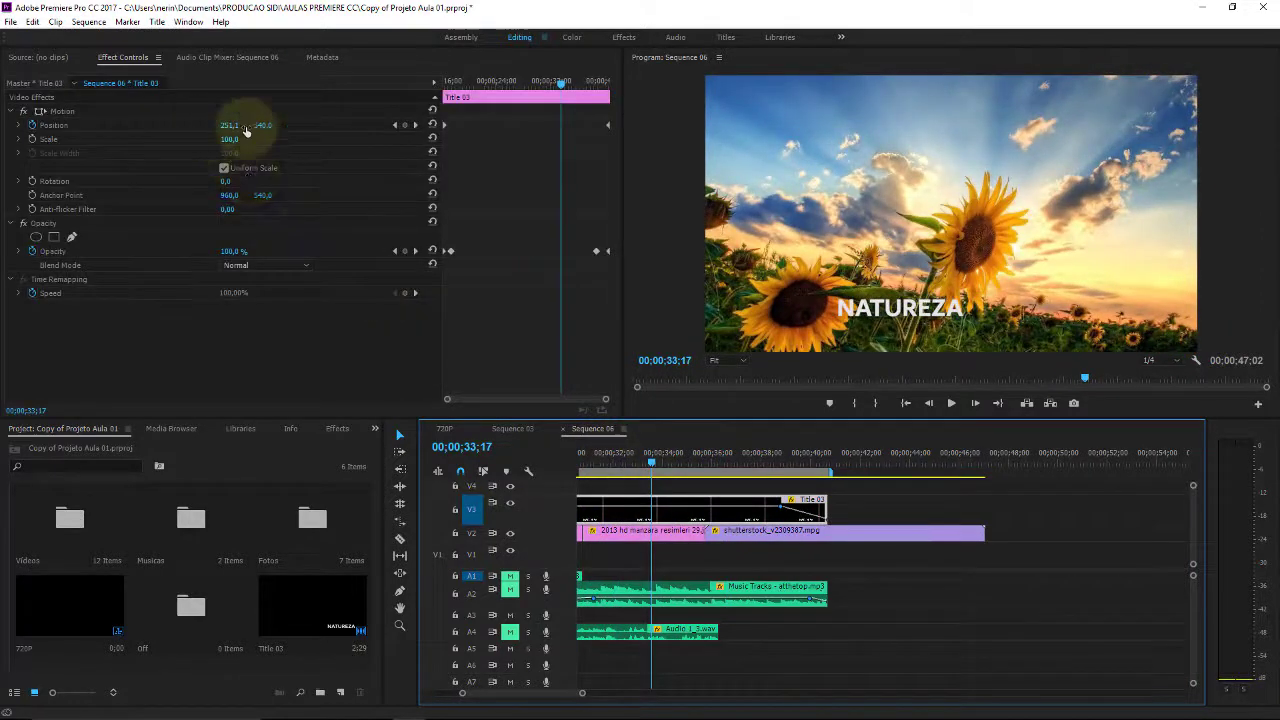
{"action": "left_click", "coordinate": [449, 129]}
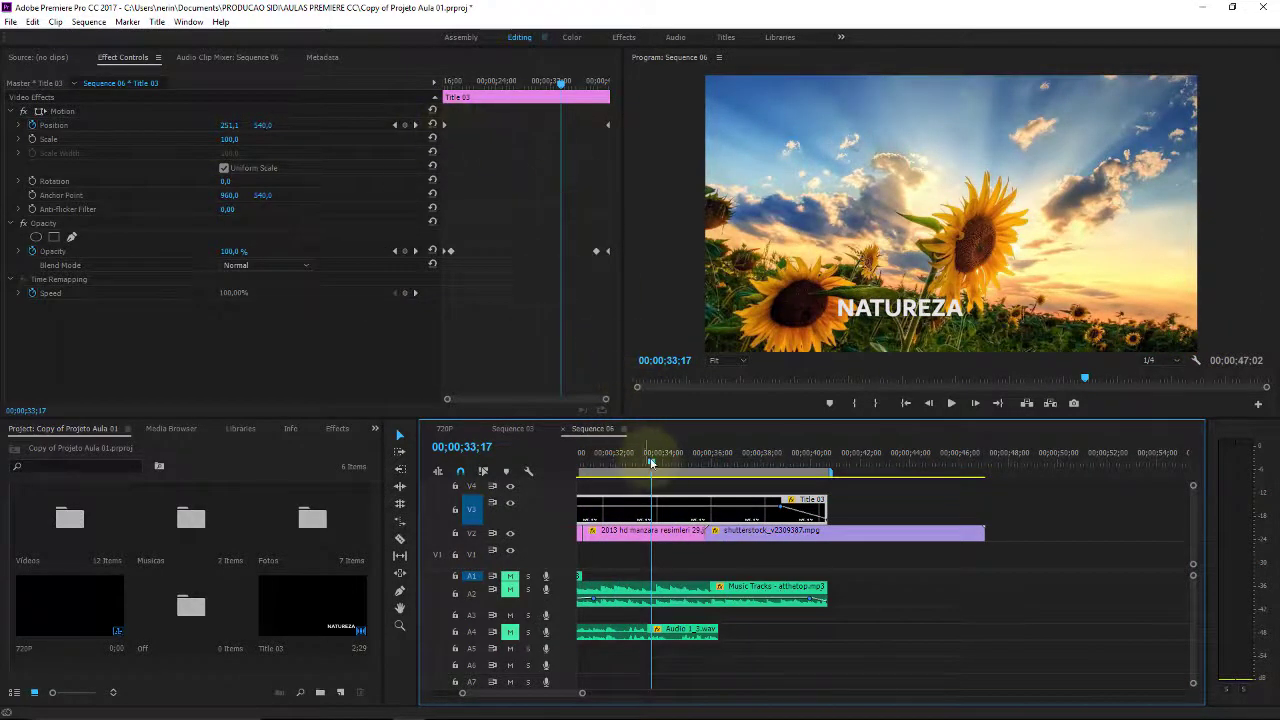
{"action": "left_click_drag", "start_coordinate": [651, 462], "coordinate": [714, 462]}
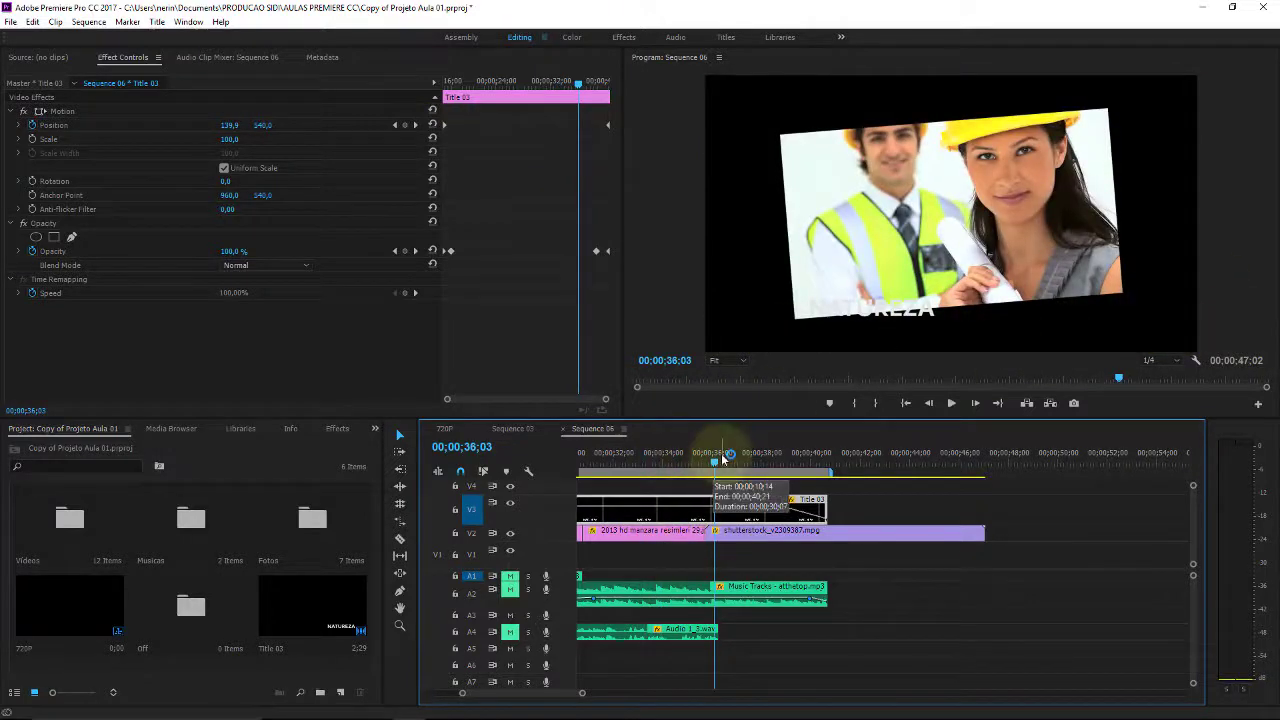
{"action": "mouse_move", "coordinate": [714, 457]}
{"action": "left_mouse_down"}
{"action": "mouse_move", "coordinate": [779, 457]}
{"action": "mouse_move", "coordinate": [746, 455]}
{"action": "left_mouse_up"}
Open Title 03 in the Titler, close it unchanged, and delete the clip from V3.
{"action": "double_click", "coordinate": [721, 522]}
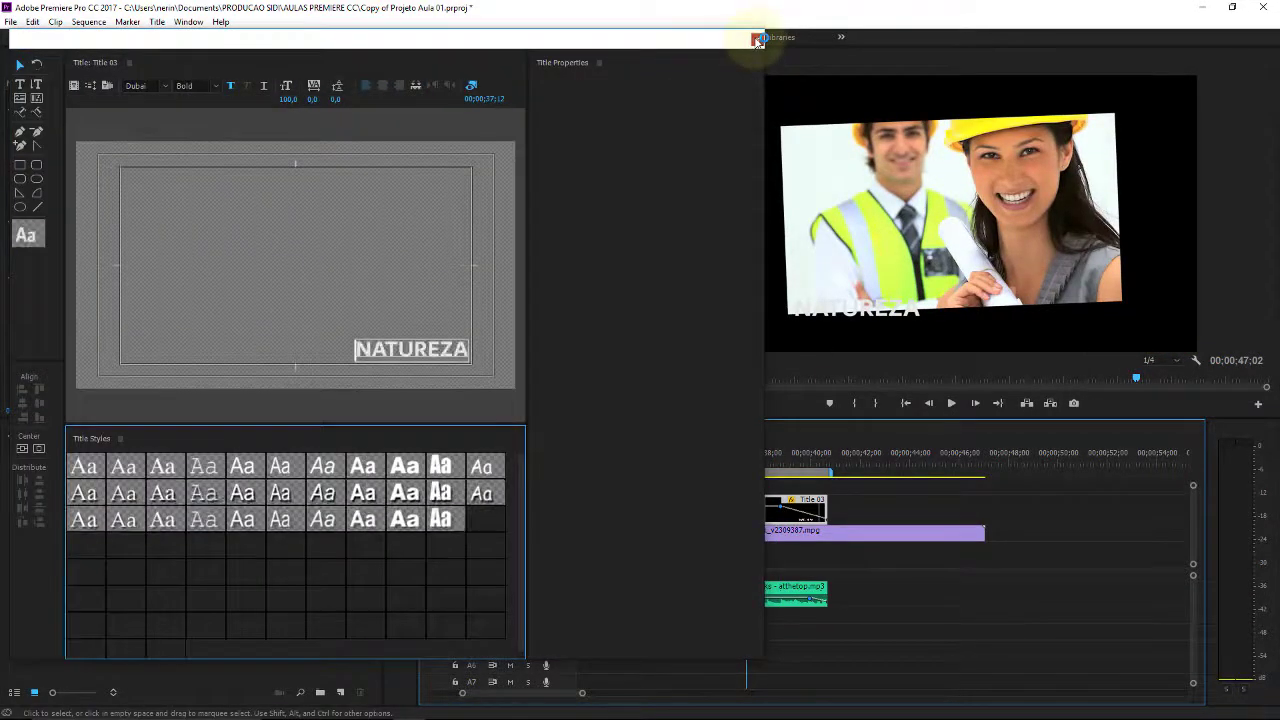
{"action": "left_click", "coordinate": [758, 40]}
{"action": "left_click", "coordinate": [792, 531]}
{"action": "left_click", "coordinate": [796, 499]}
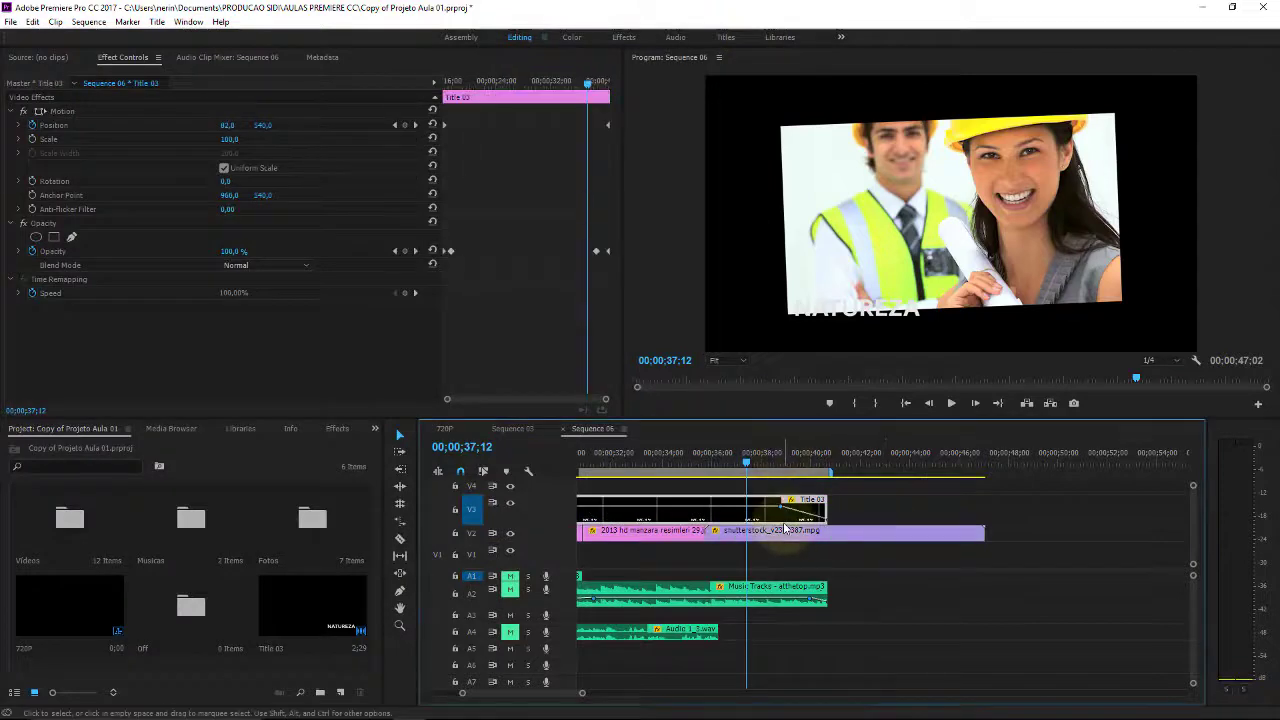
{"action": "key", "text": "Delete"}
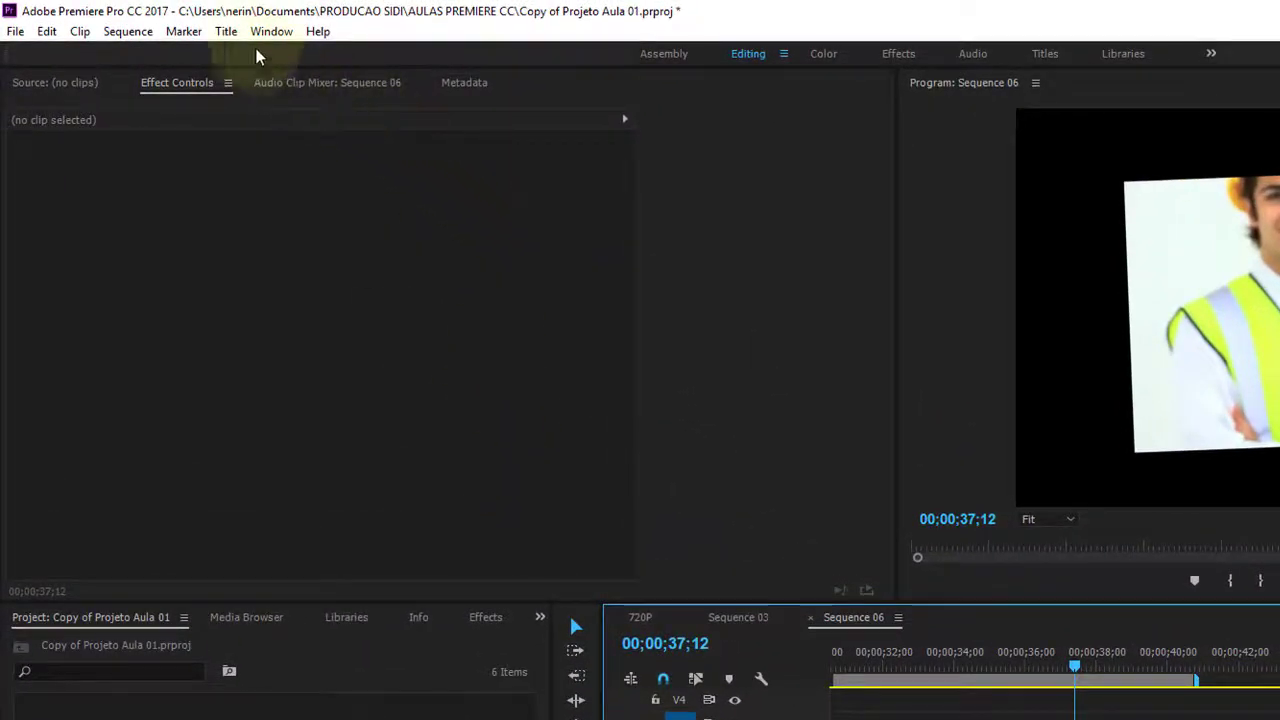
Create a Default Crawl title named 'Texto passando Rodape' at 1920×1080.
{"action": "left_click", "coordinate": [225, 31]}
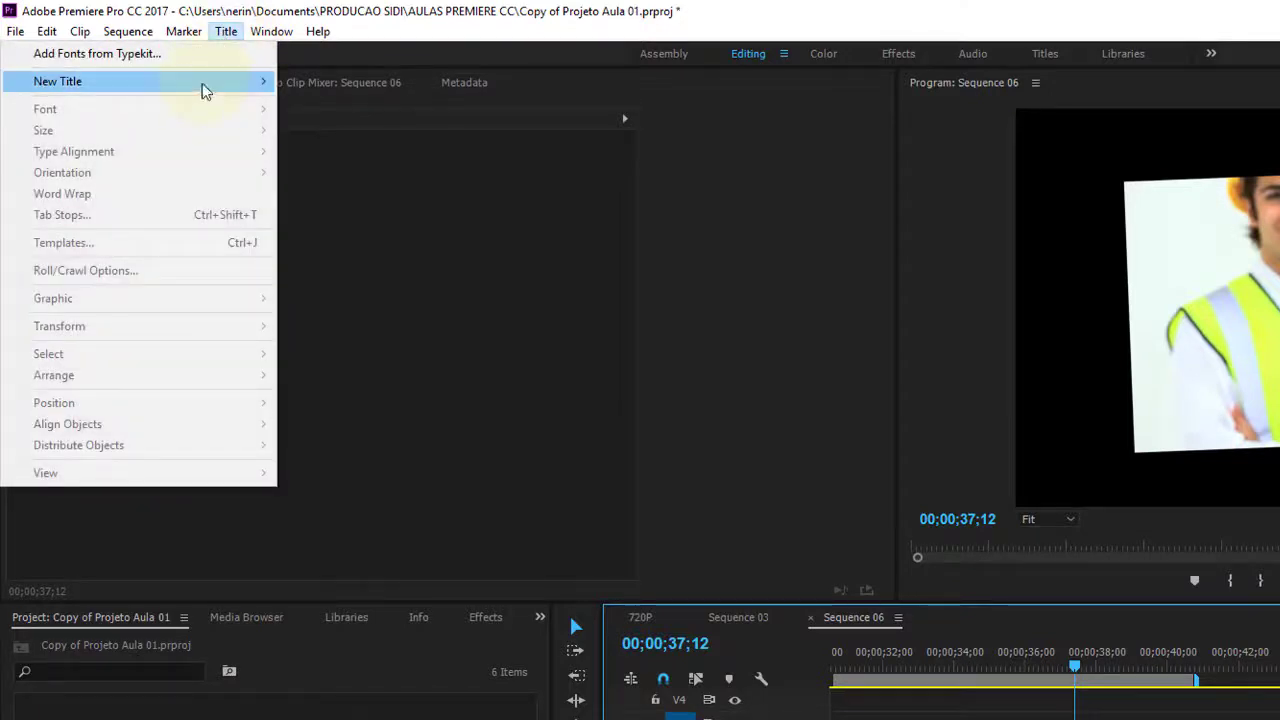
{"action": "mouse_move", "coordinate": [204, 90]}
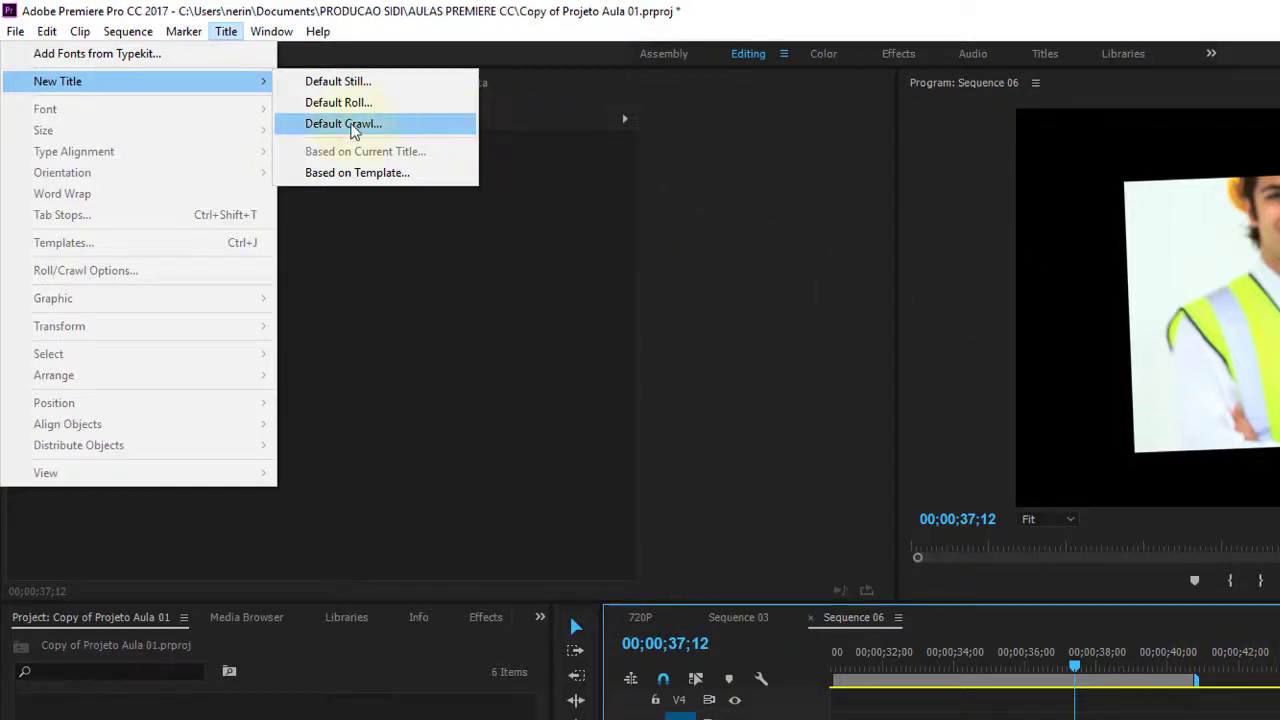
{"action": "left_click", "coordinate": [362, 132]}
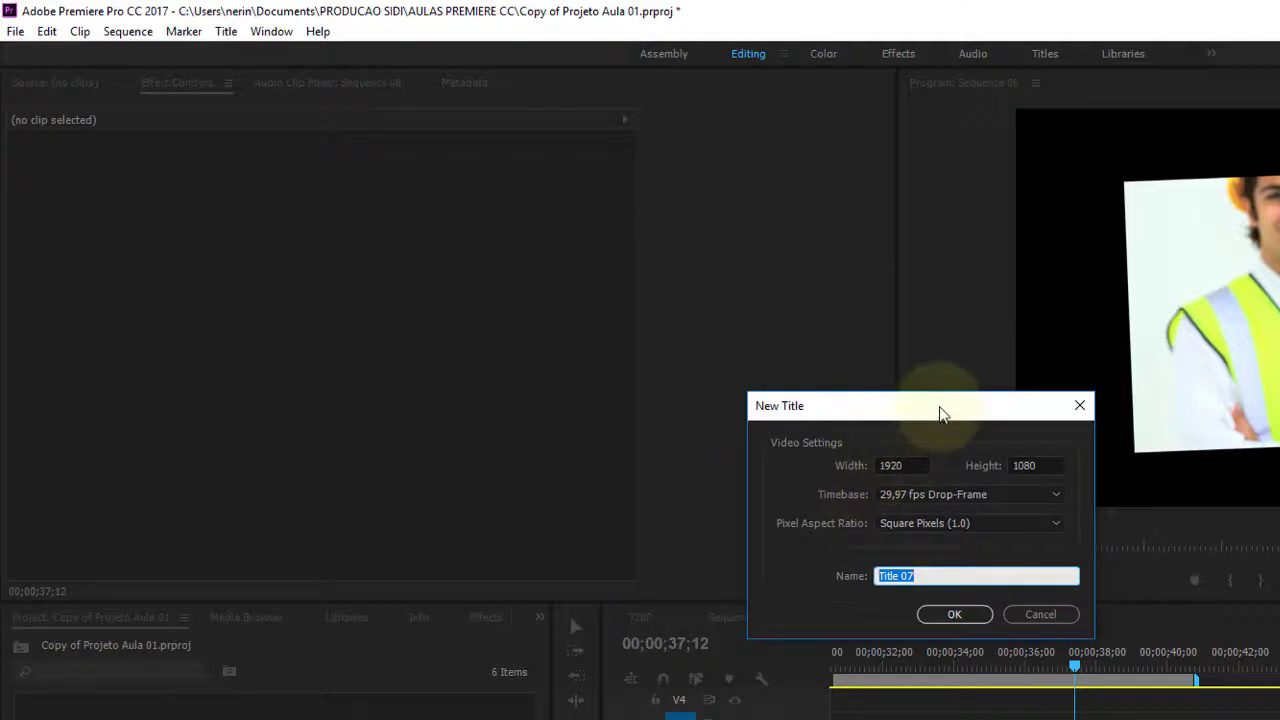
{"action": "mouse_move", "coordinate": [940, 415]}
{"action": "left_mouse_down"}
{"action": "mouse_move", "coordinate": [910, 340]}
{"action": "mouse_move", "coordinate": [913, 372]}
{"action": "left_mouse_up"}
{"action": "type", "text": "Texto"}
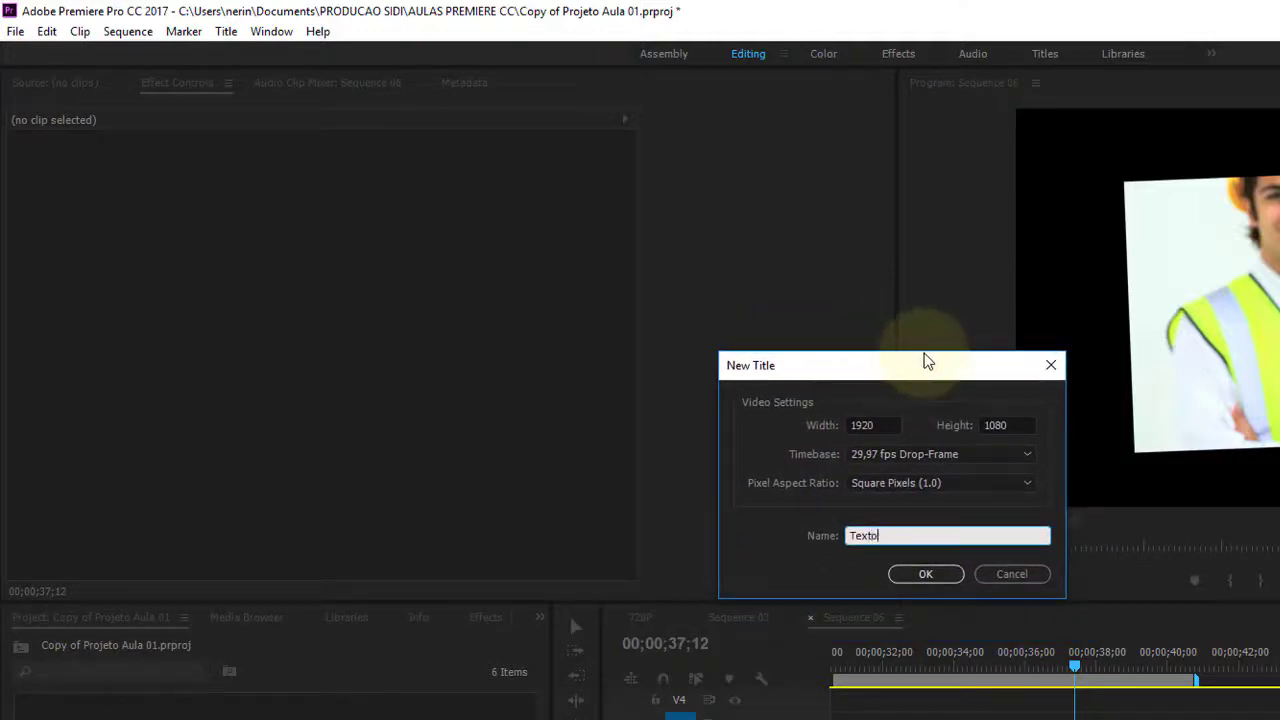
{"action": "type", "text": " pa"}
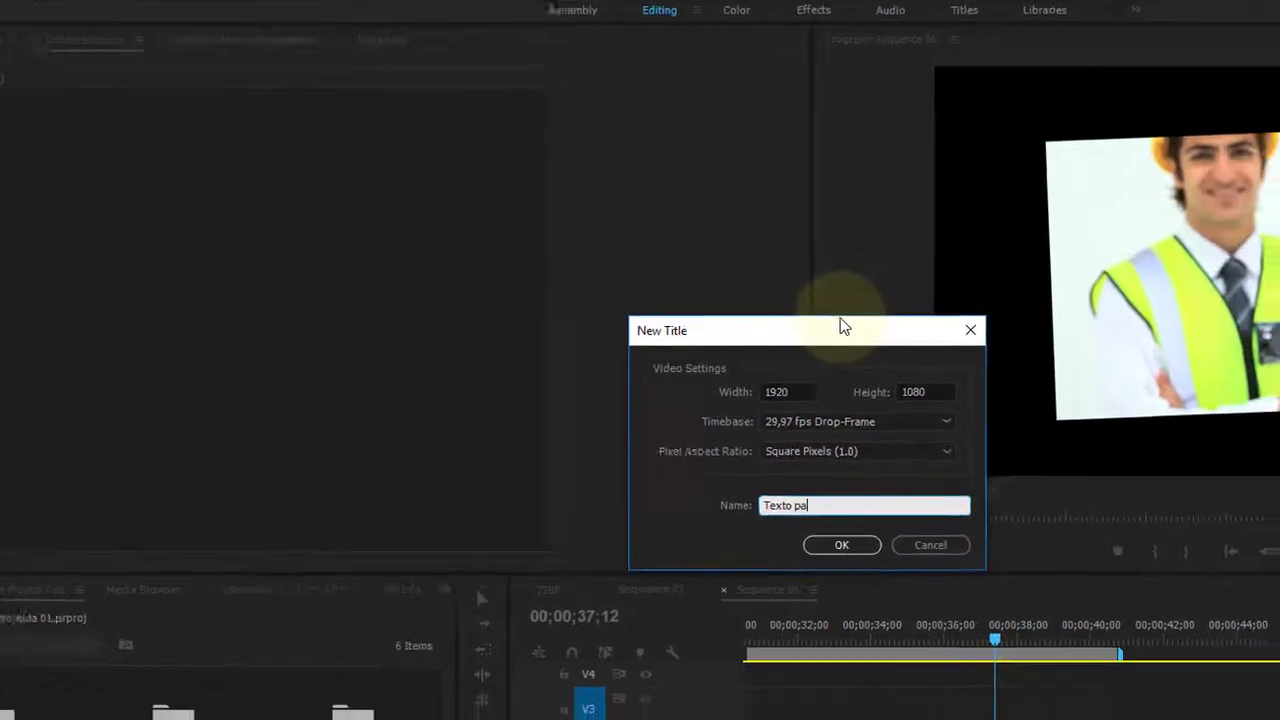
{"action": "type", "text": "ssan"}
{"action": "type", "text": "do Ro"}
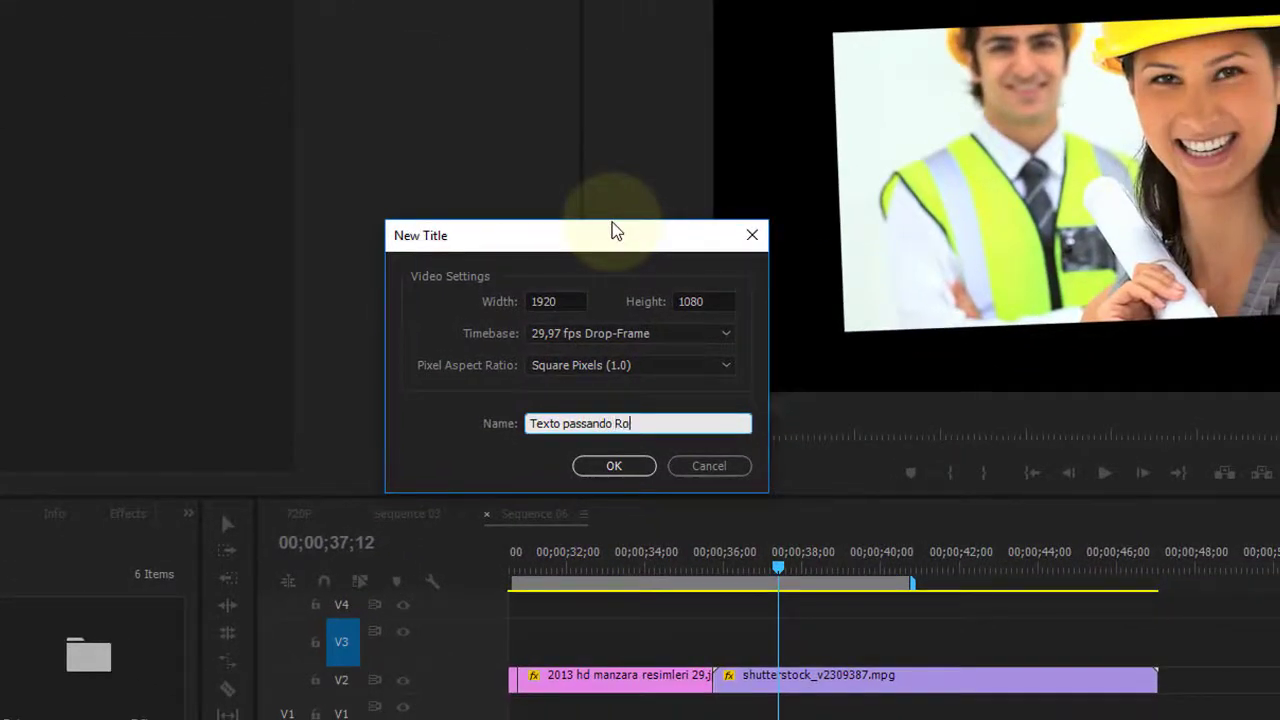
{"action": "type", "text": "dape"}
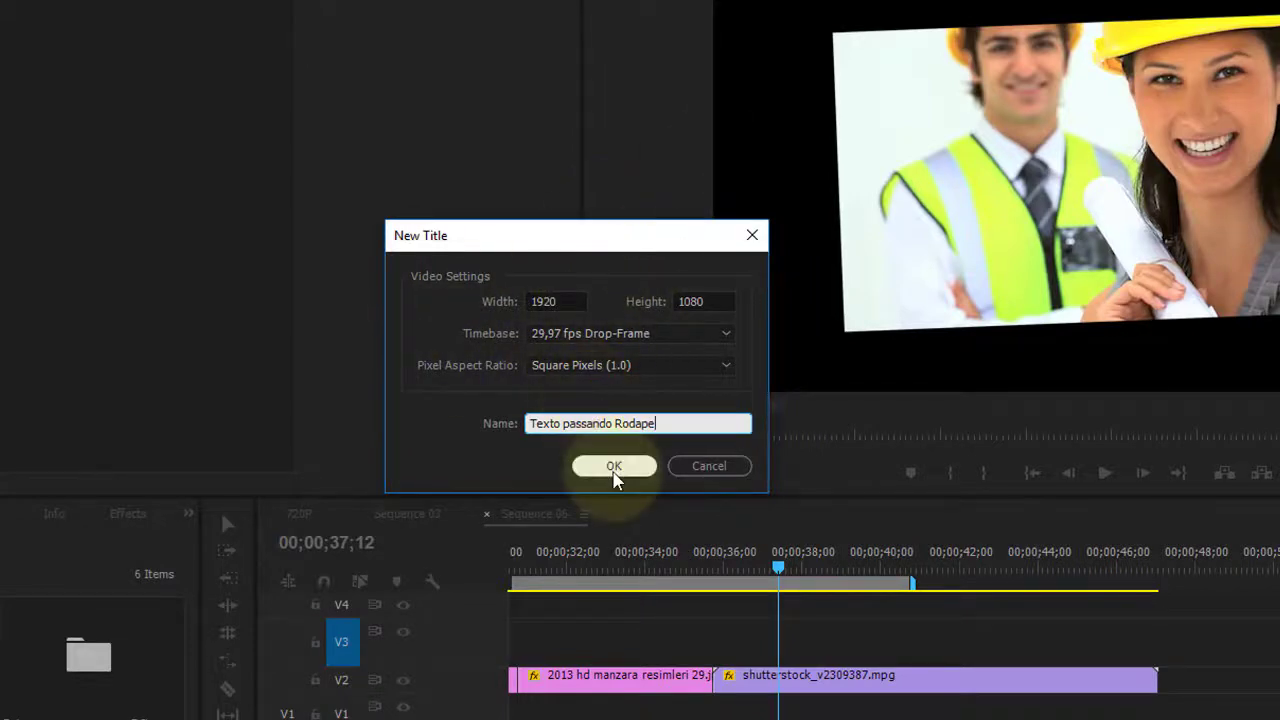
{"action": "left_click", "coordinate": [614, 466]}
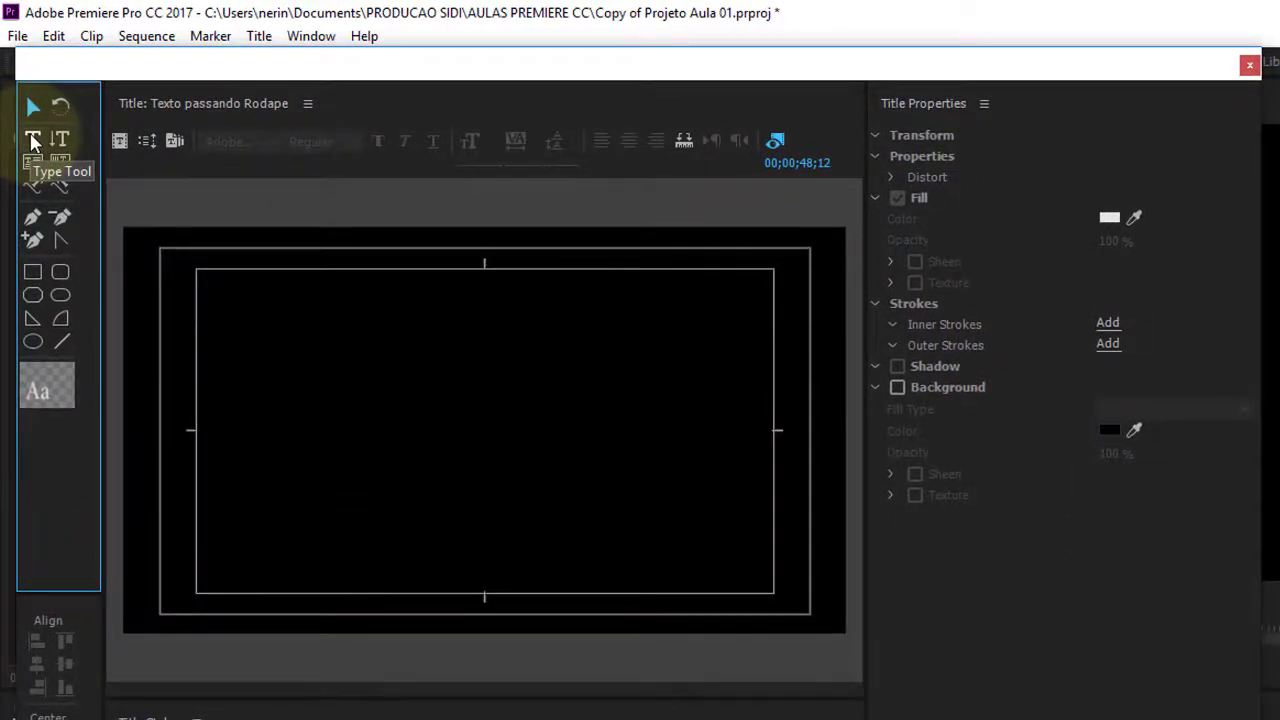
Draw a wide text area across the canvas bottom and bring up Roll/Crawl Options.
{"action": "left_click", "coordinate": [32, 145]}
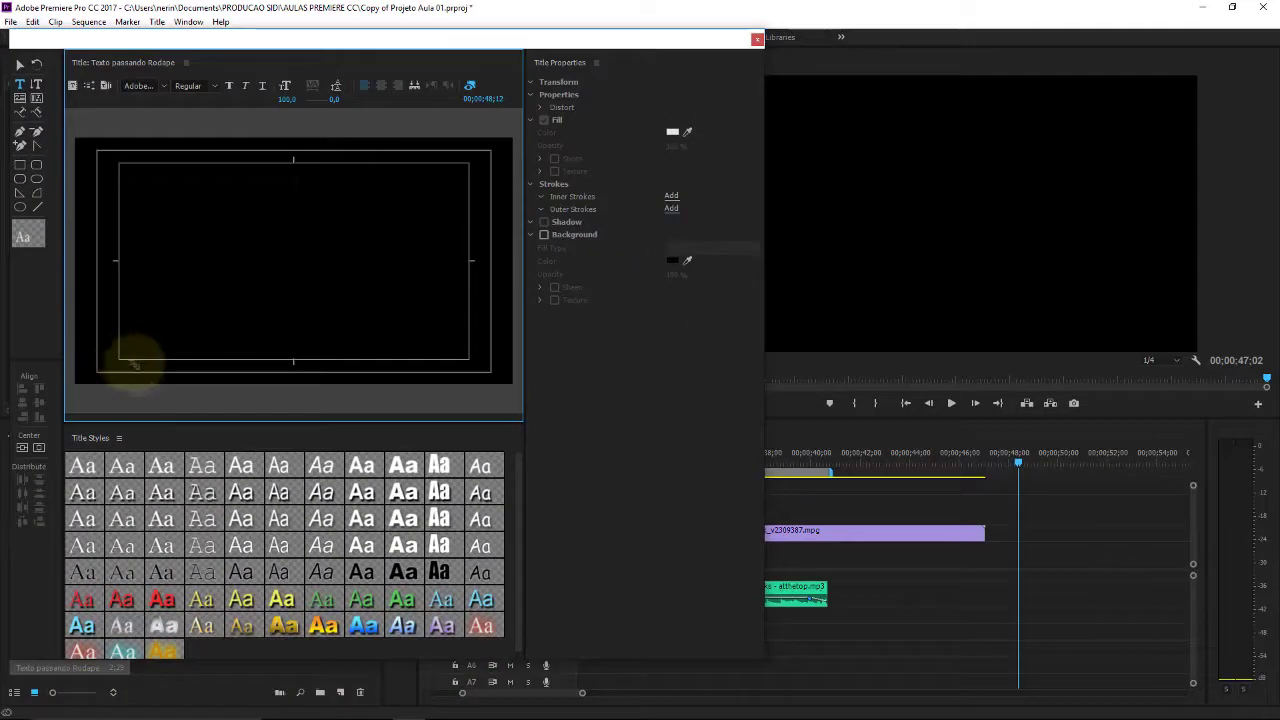
{"action": "left_click_drag", "start_coordinate": [133, 363], "coordinate": [437, 378]}
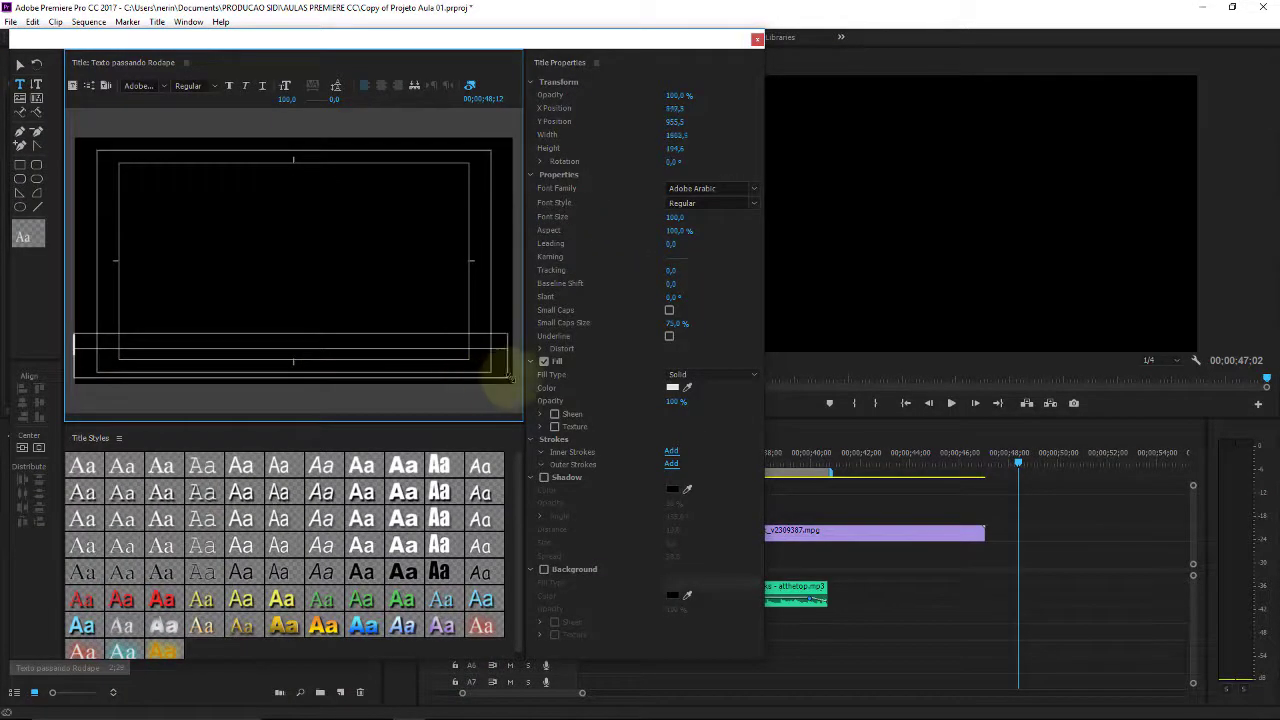
{"action": "left_click_drag", "start_coordinate": [437, 378], "coordinate": [1164, 388]}
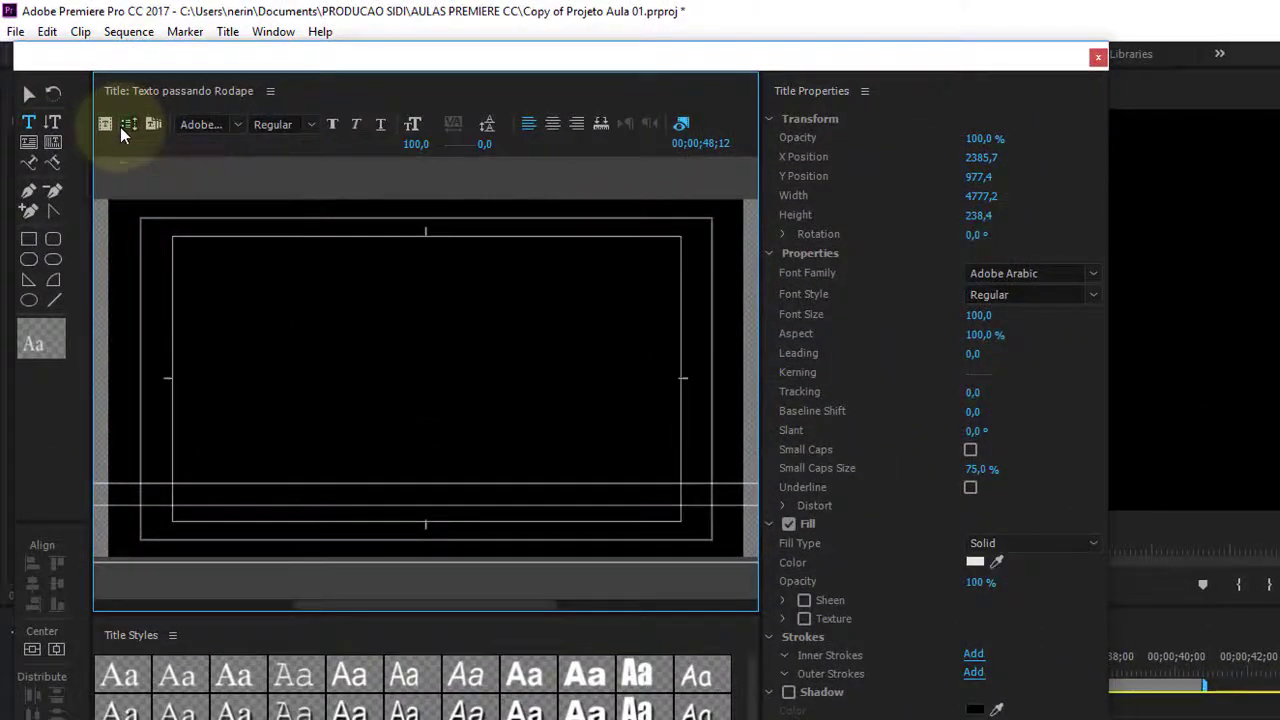
{"action": "left_click", "coordinate": [114, 114]}
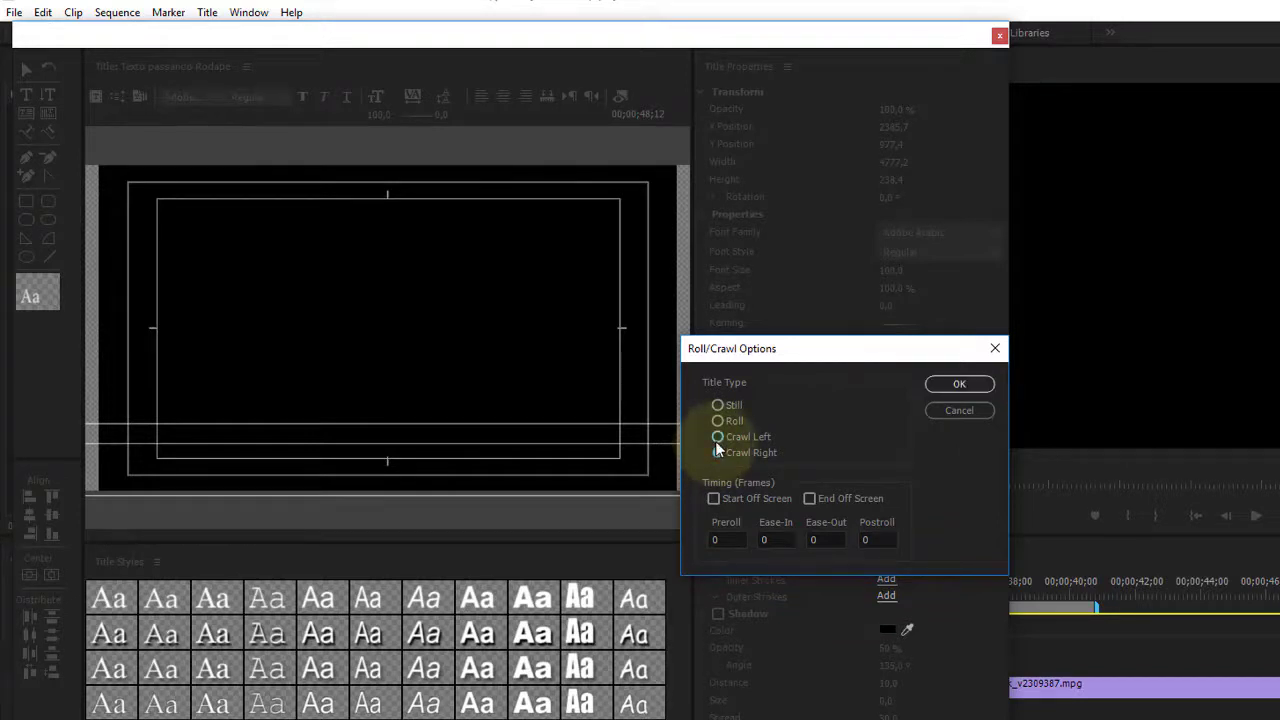
Set the title to Crawl Left, starting and ending off screen, and confirm.
{"action": "left_click", "coordinate": [716, 440]}
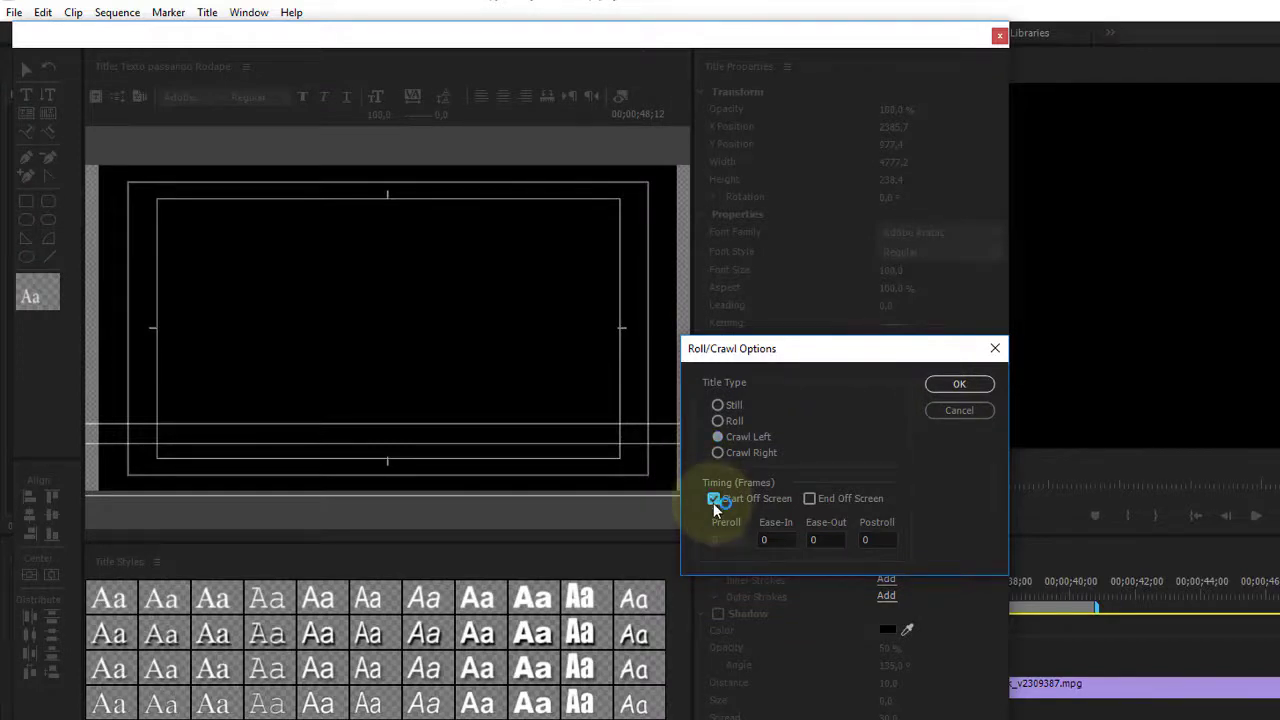
{"action": "left_click", "coordinate": [811, 502]}
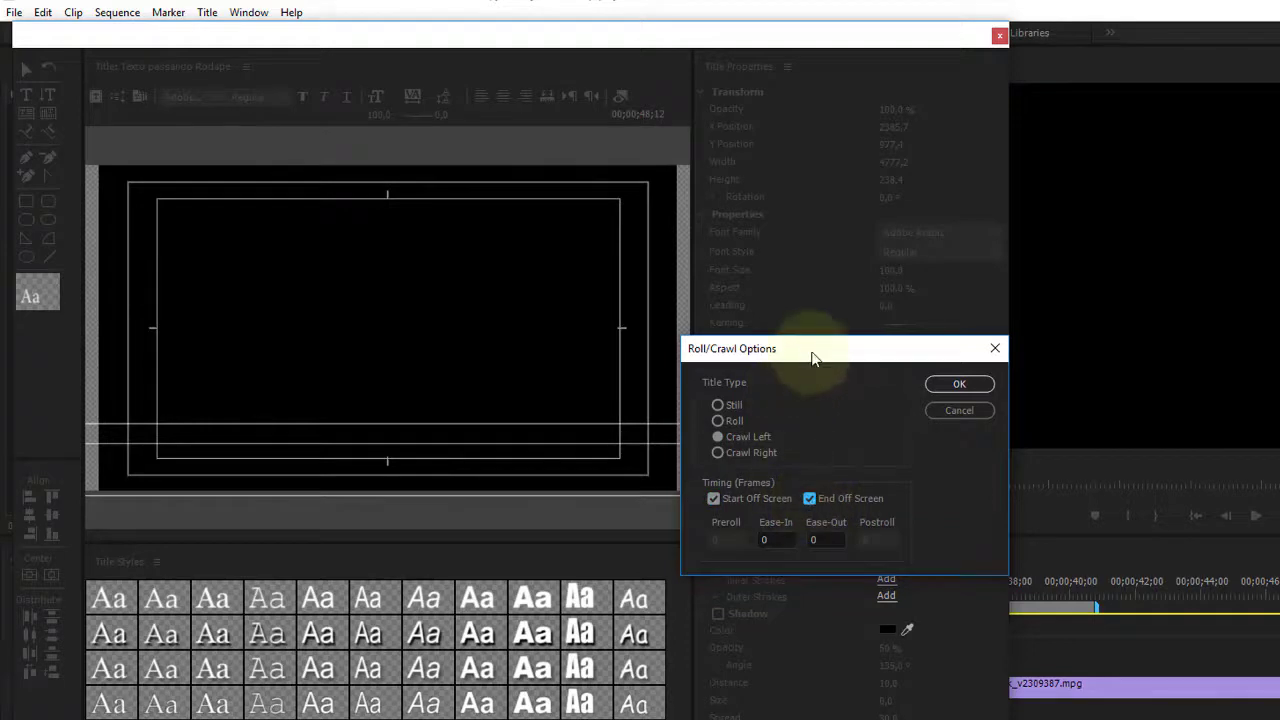
{"action": "left_click_drag", "start_coordinate": [811, 356], "coordinate": [994, 304]}
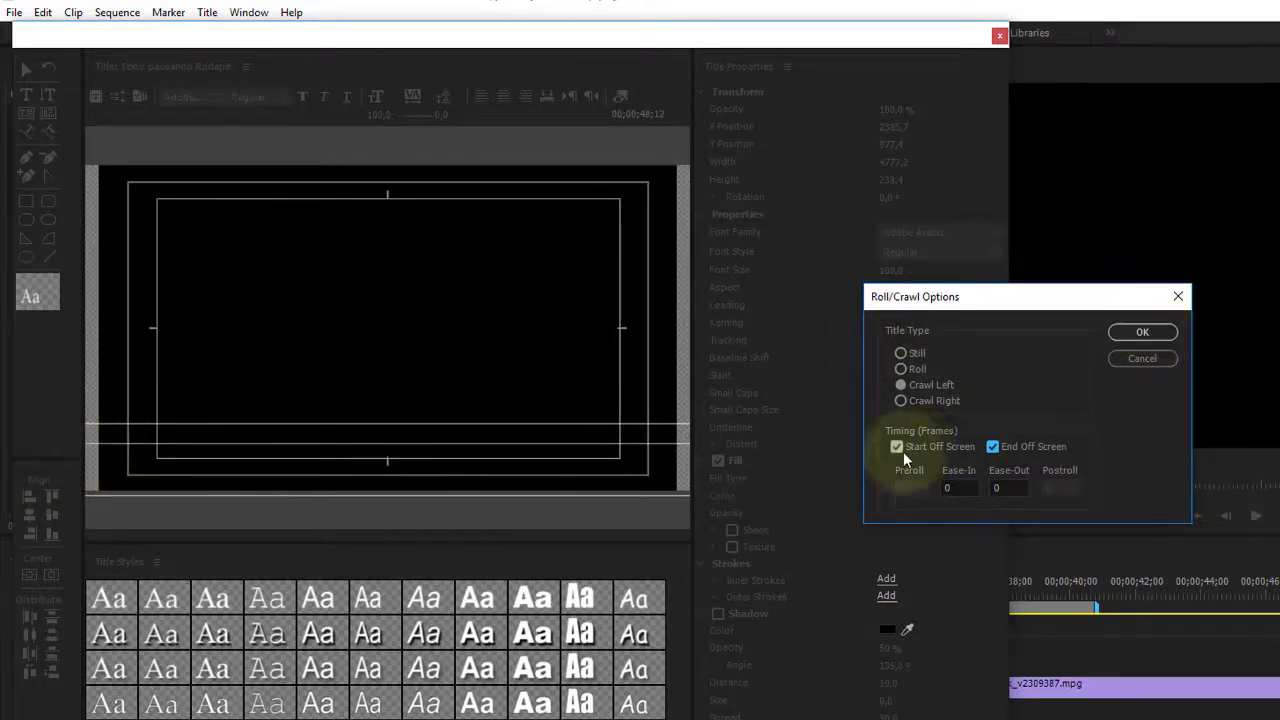
{"action": "left_click", "coordinate": [1141, 333]}
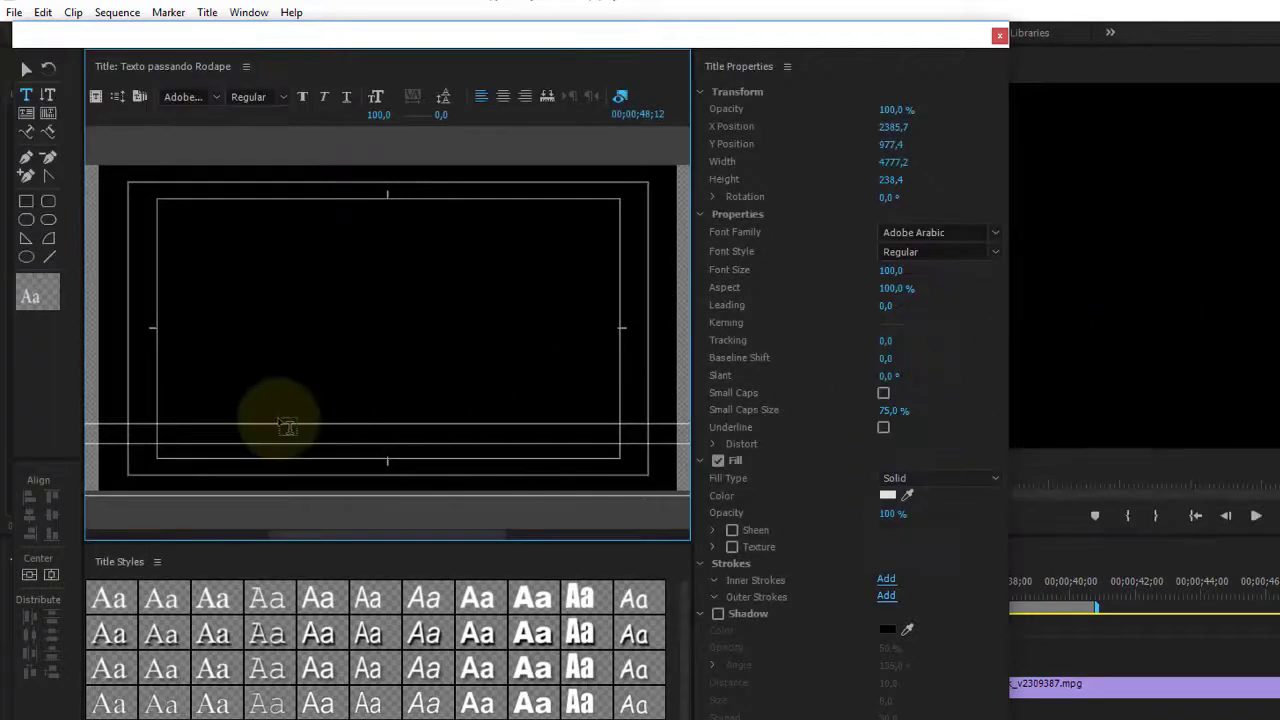
Type the sample placeholder crawl text, then switch to the Selection Tool.
{"action": "type", "text": "fd gdsgdg sdkl jlksdgjlsdkjslds sdl"}
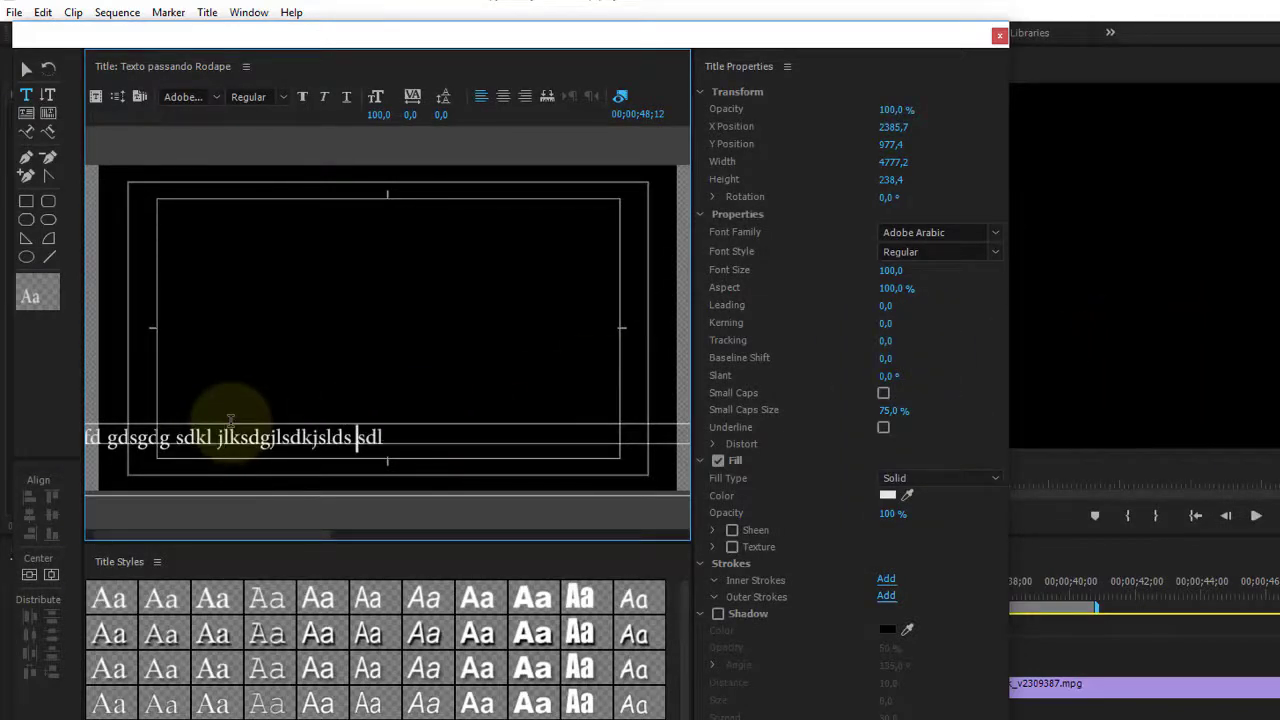
{"action": "type", "text": "kg sdlkds sd"}
{"action": "type", "text": " sdlksd d"}
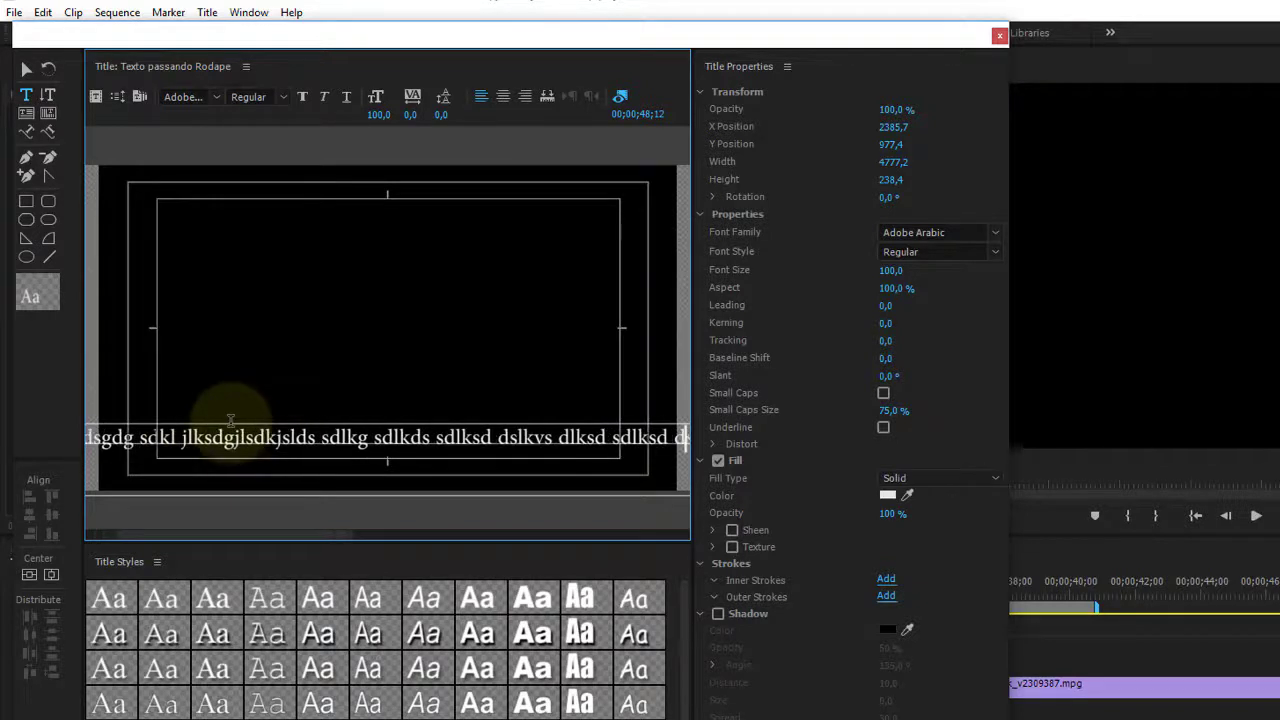
{"action": "type", "text": "slkg jsdlkgg dlkl gsdlkg sd  sdgsdlk sdl kf"}
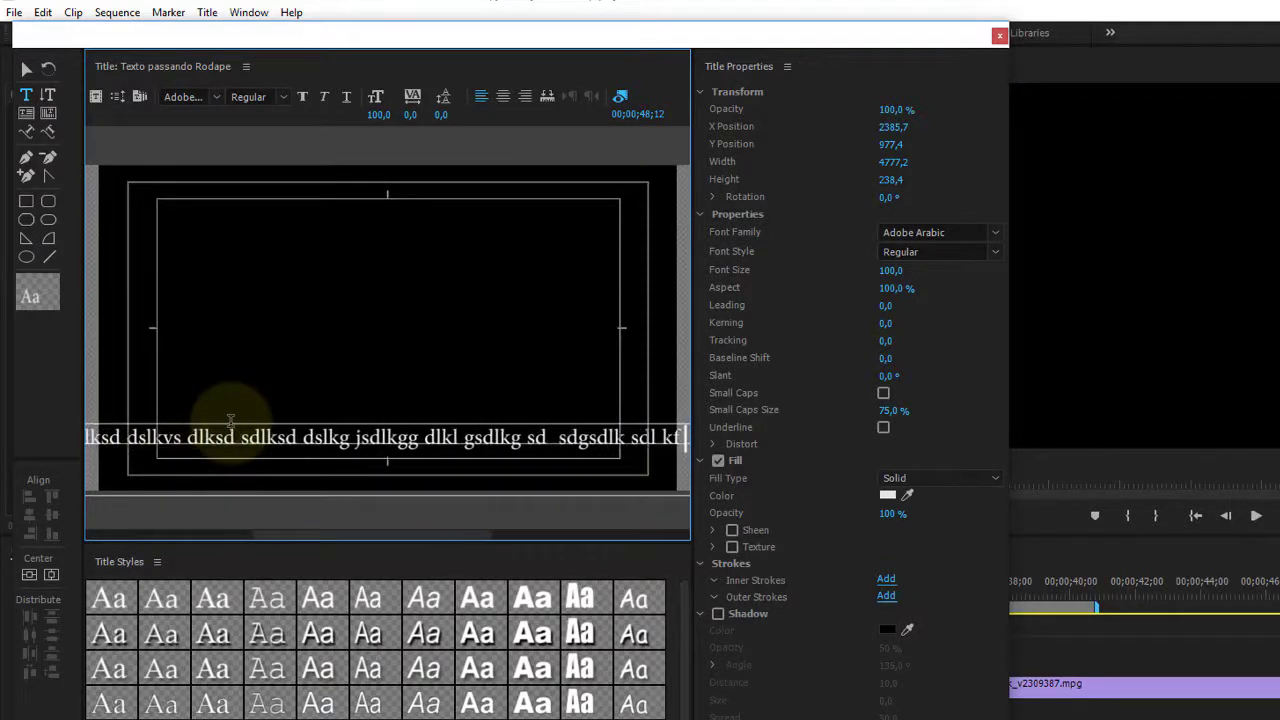
{"action": "type", "text": " sd,mvnsdlkleiweugtwe8gugf sdkjvsdngdg"}
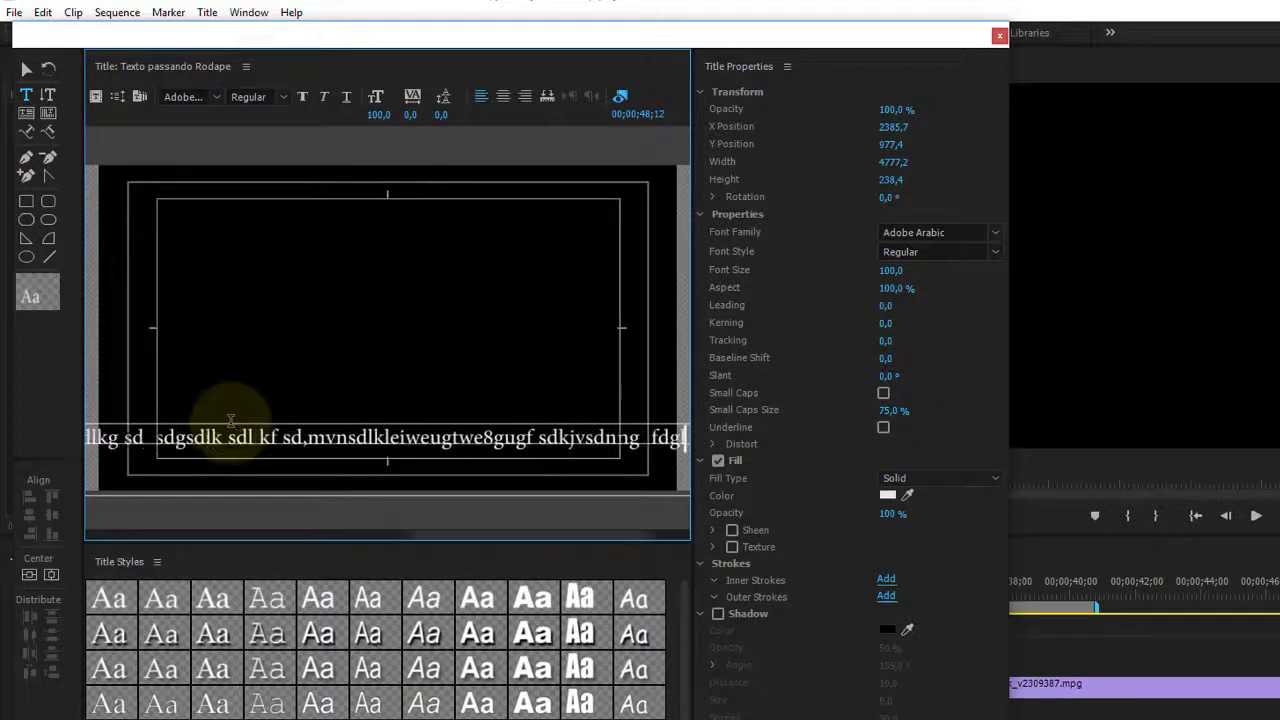
{"action": "type", "text": " sdkl jlksdgjlsdkjslds sdlkg sdlkds sdlksd dslkvs dlksd sdlksd dslkj sdkl"}
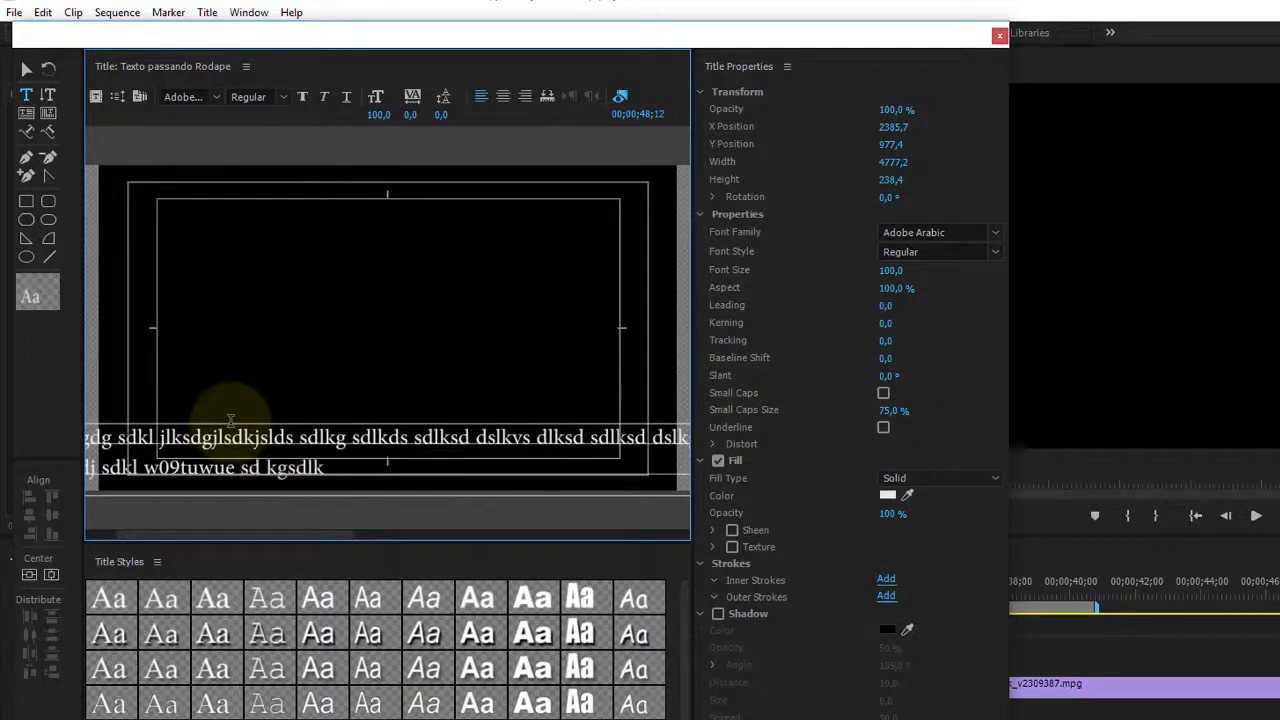
{"action": "left_click", "coordinate": [26, 68]}
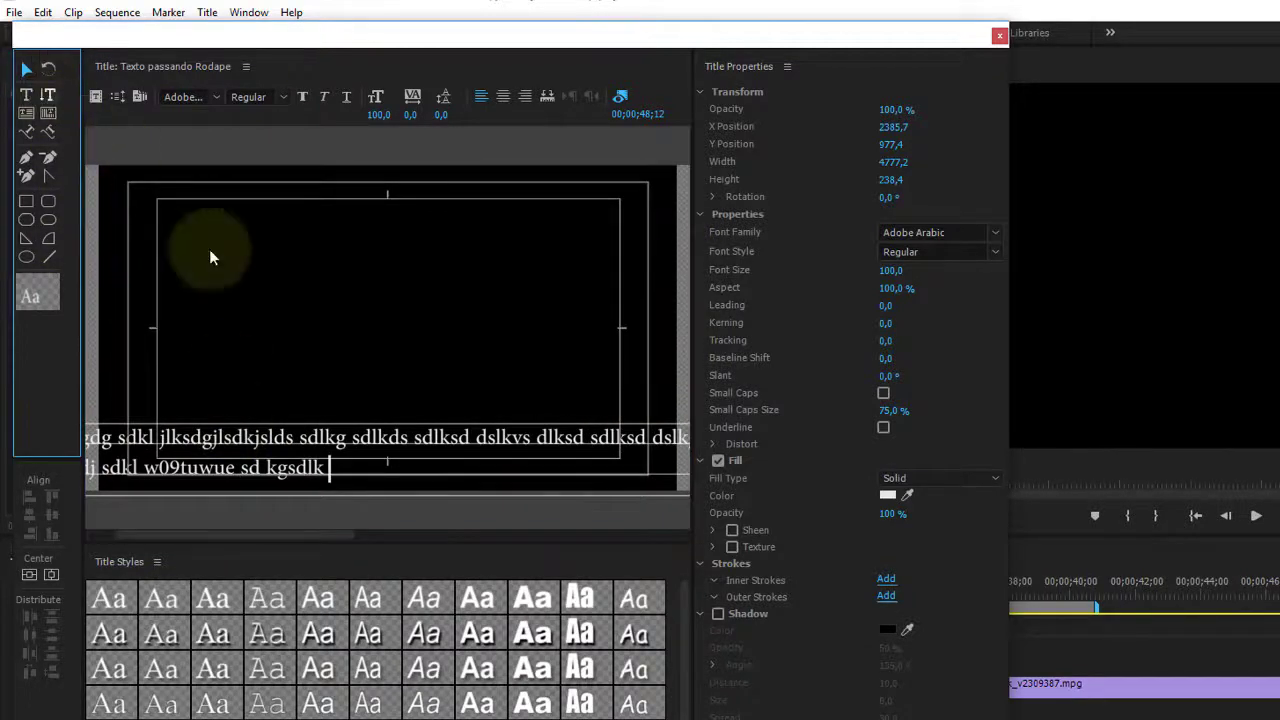
Resize the crawl text box to a width of 5653,2 so the text fits one line.
{"action": "left_click_drag", "start_coordinate": [293, 531], "coordinate": [604, 530]}
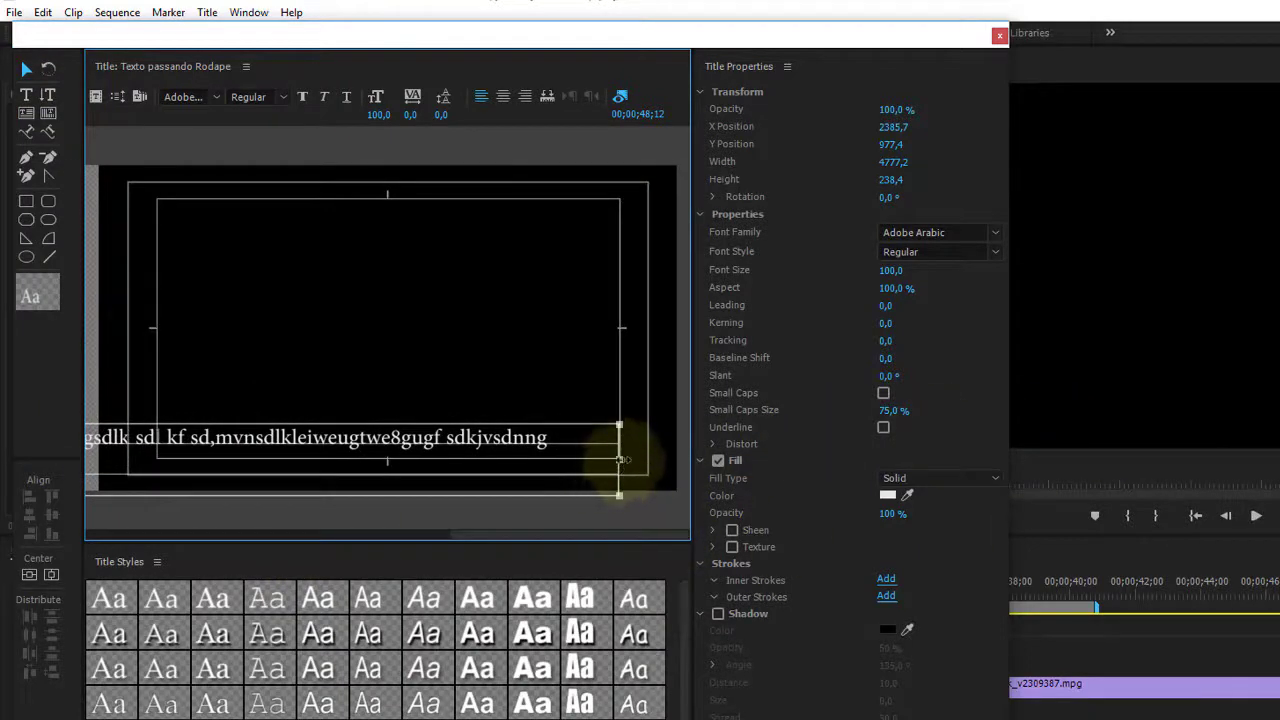
{"action": "left_click_drag", "start_coordinate": [622, 459], "coordinate": [1220, 454]}
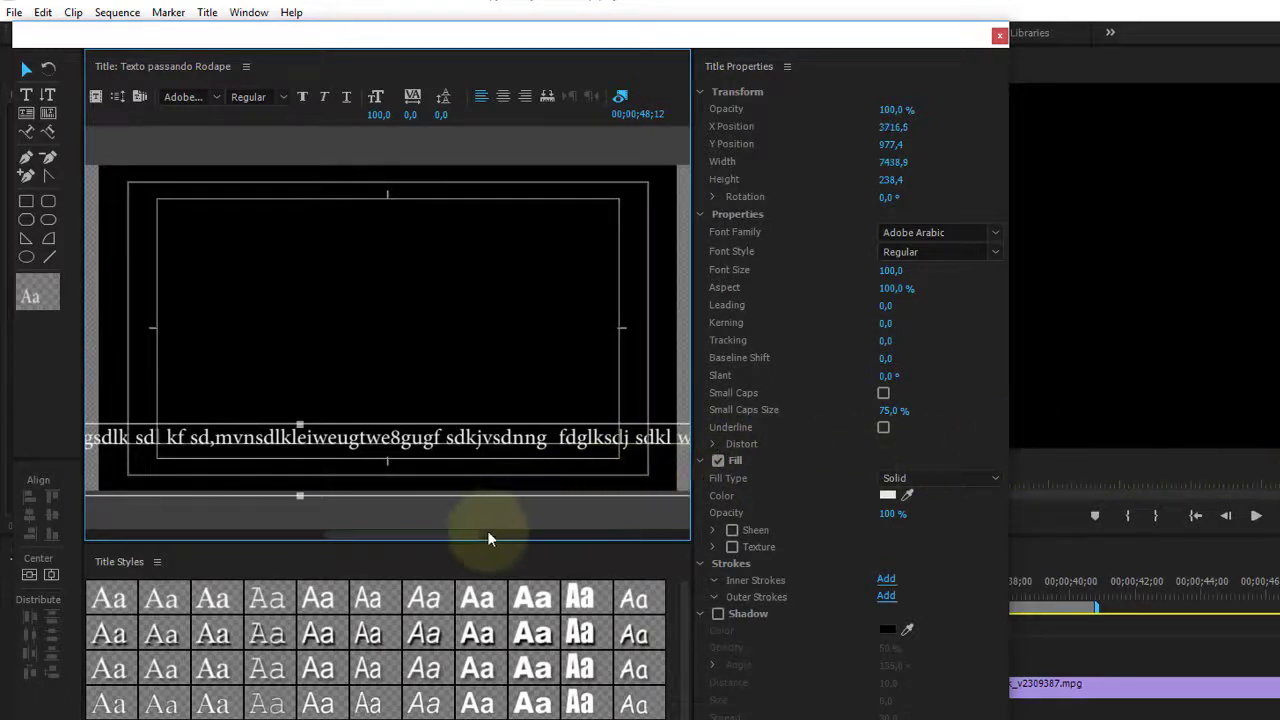
{"action": "mouse_move", "coordinate": [470, 537]}
{"action": "left_mouse_down"}
{"action": "mouse_move", "coordinate": [695, 528]}
{"action": "mouse_move", "coordinate": [618, 513]}
{"action": "left_mouse_up"}
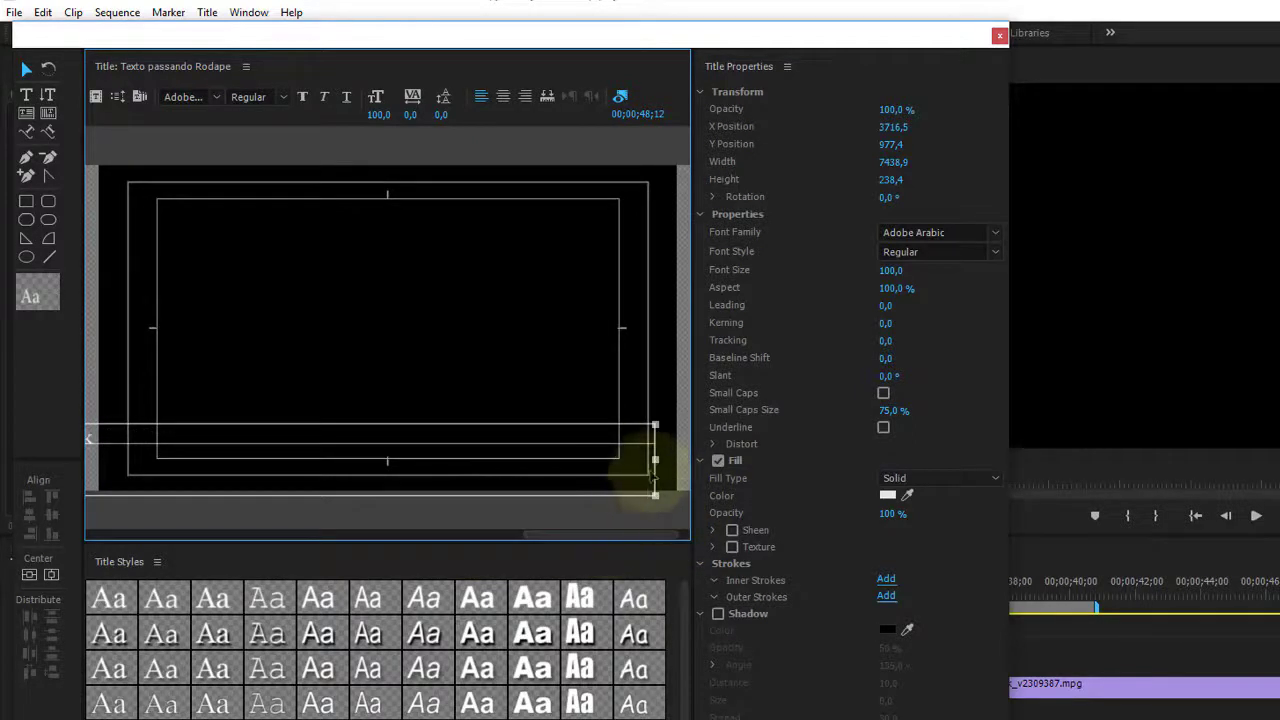
{"action": "left_click_drag", "start_coordinate": [655, 460], "coordinate": [653, 460]}
{"action": "left_click_drag", "start_coordinate": [210, 457], "coordinate": [107, 458]}
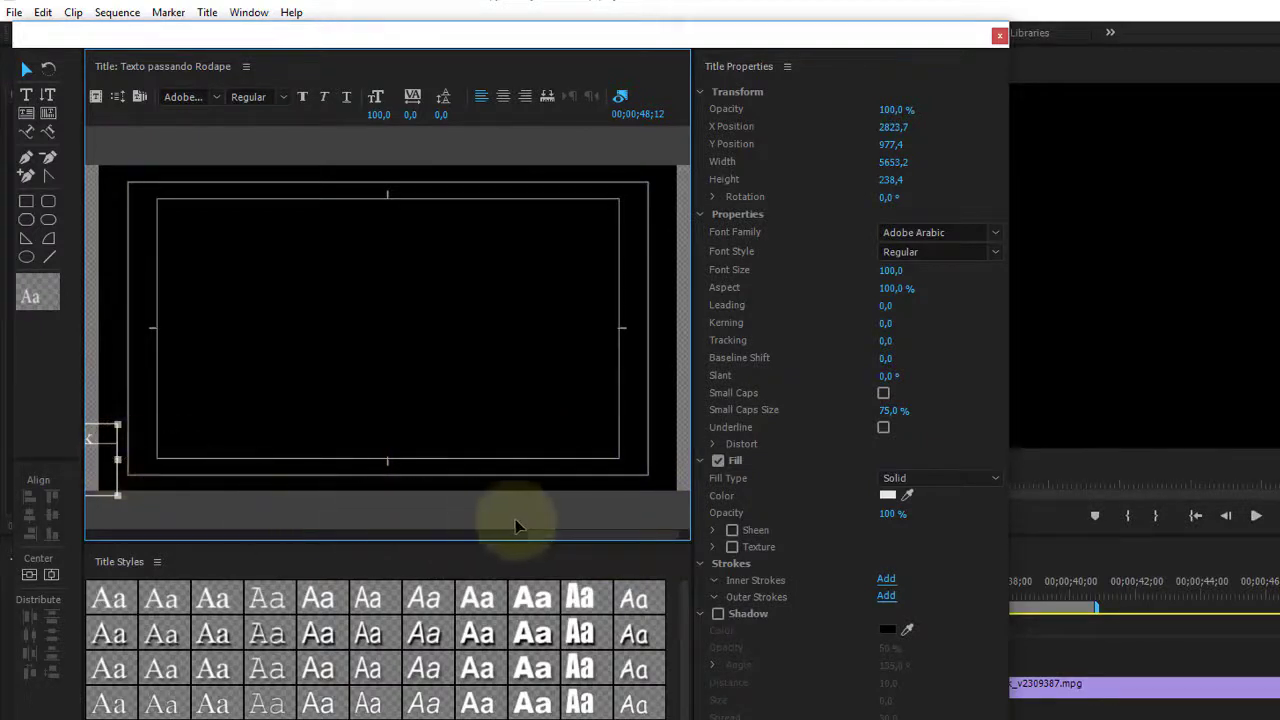
{"action": "left_click_drag", "start_coordinate": [586, 537], "coordinate": [45, 530]}
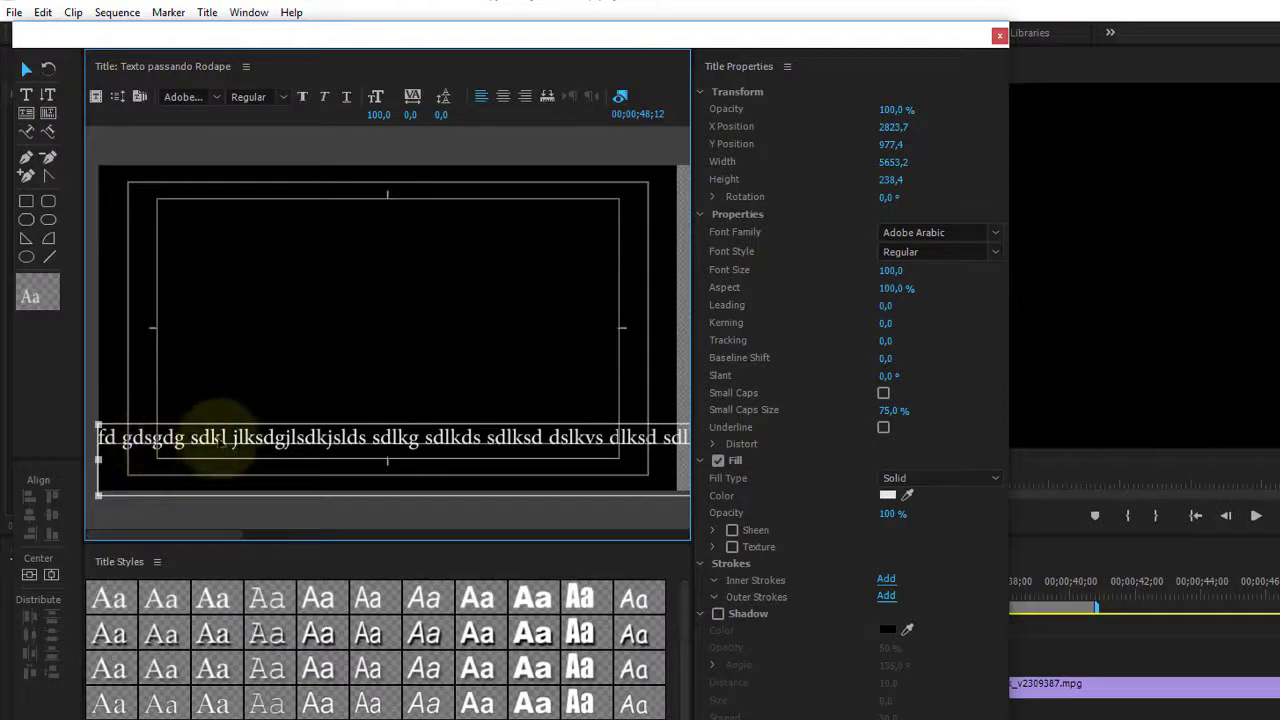
Lower the text line to sit near the bottom safe area of the frame.
{"action": "mouse_move", "coordinate": [256, 438]}
{"action": "left_mouse_down"}
{"action": "mouse_move", "coordinate": [249, 453]}
{"action": "mouse_move", "coordinate": [251, 442]}
{"action": "left_mouse_up"}
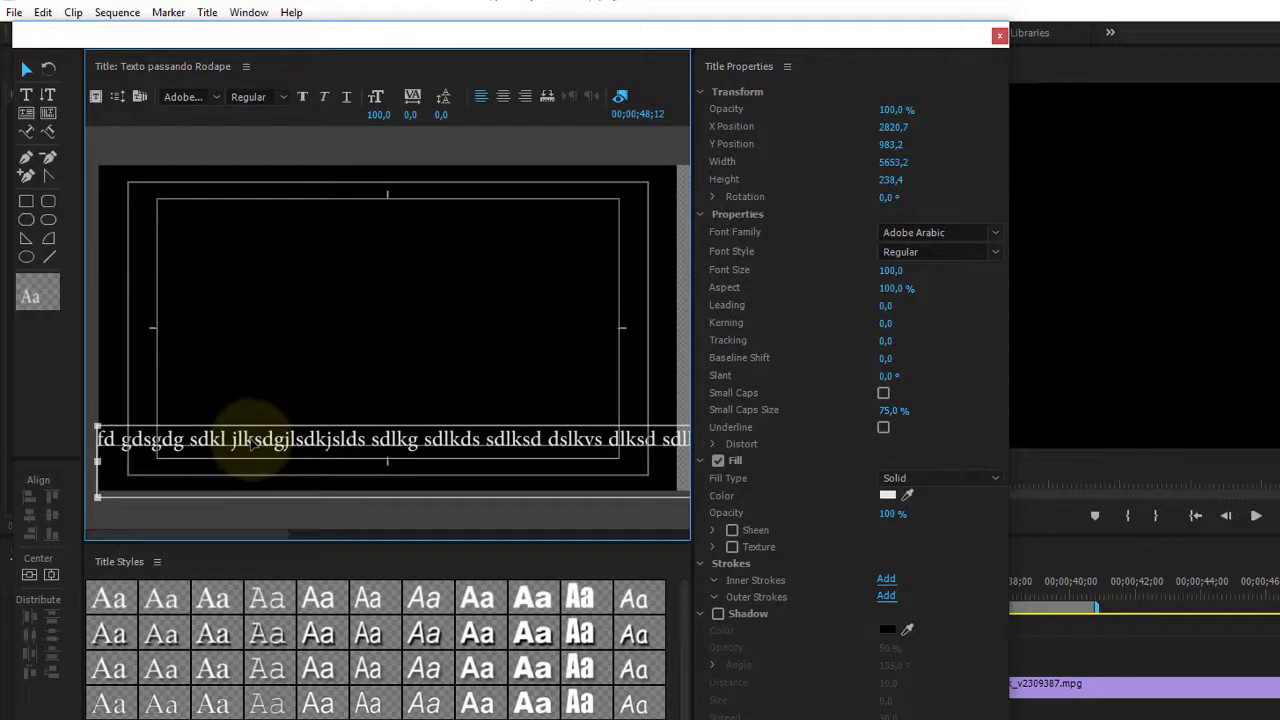
{"action": "left_click_drag", "start_coordinate": [253, 443], "coordinate": [248, 465]}
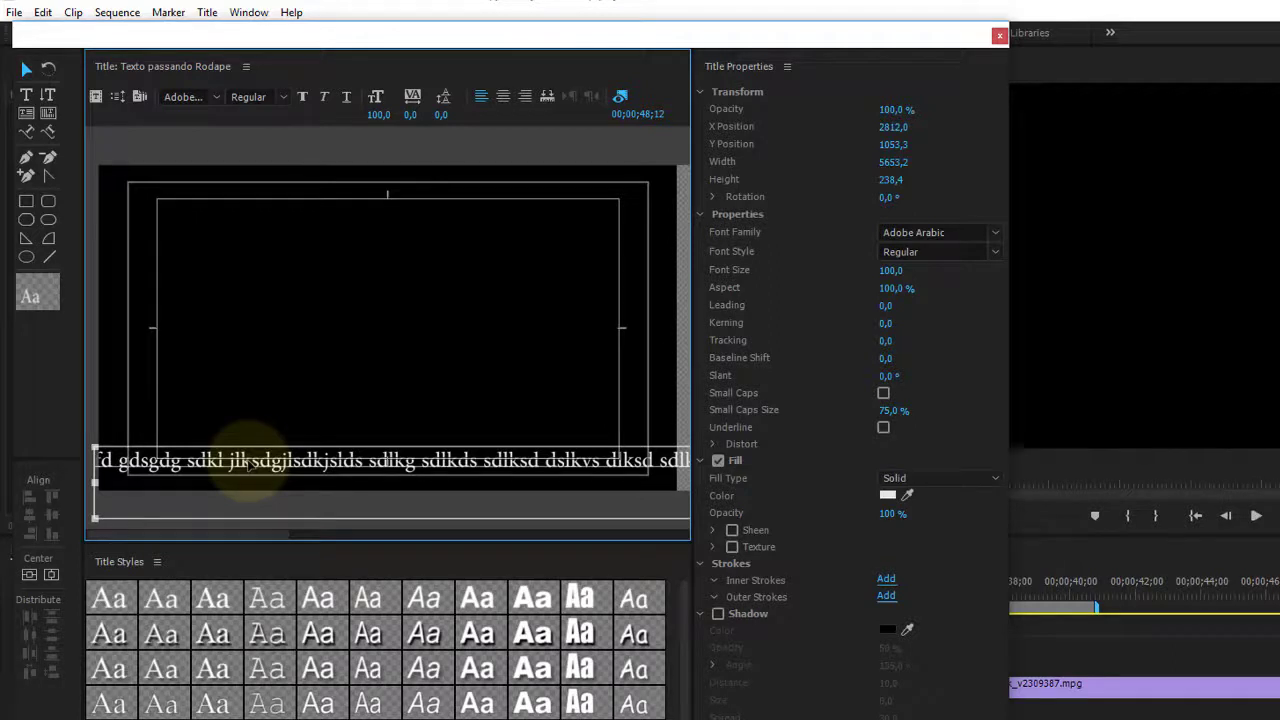
{"action": "left_click_drag", "start_coordinate": [248, 466], "coordinate": [247, 480]}
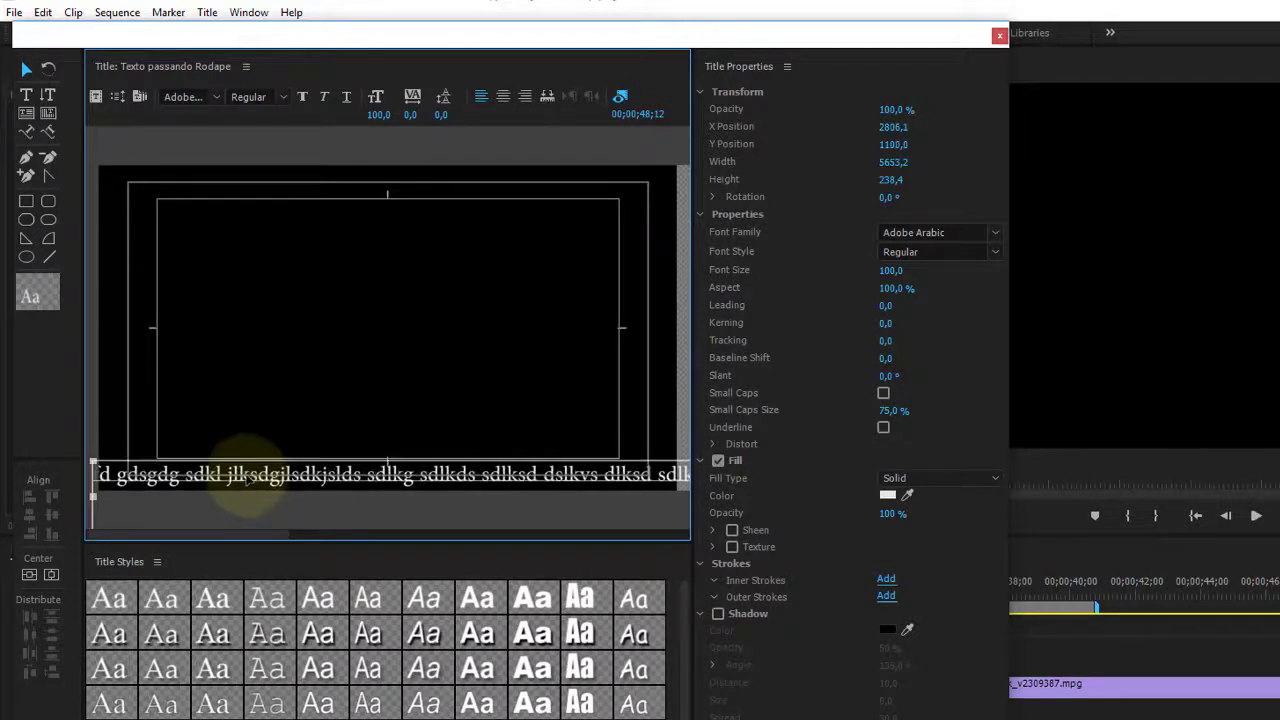
{"action": "left_click_drag", "start_coordinate": [247, 480], "coordinate": [245, 447]}
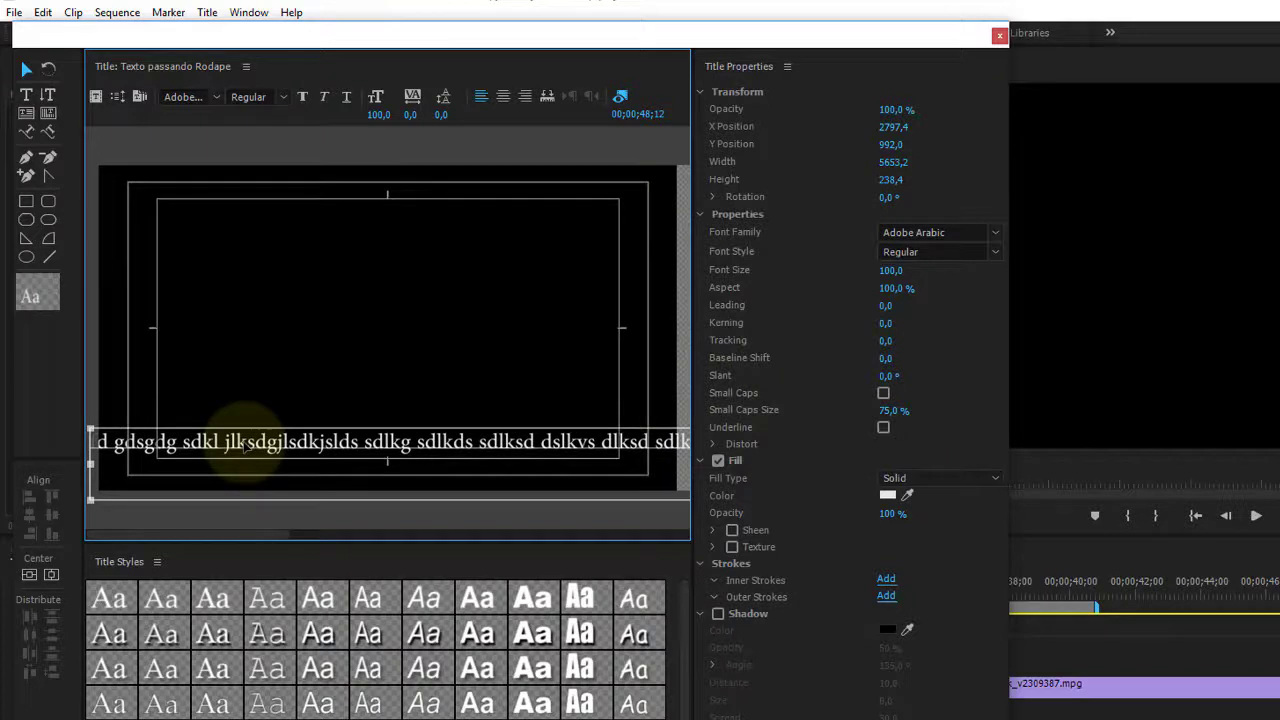
{"action": "mouse_move", "coordinate": [245, 447]}
{"action": "left_mouse_down"}
{"action": "mouse_move", "coordinate": [245, 467]}
{"action": "mouse_move", "coordinate": [246, 450]}
{"action": "left_mouse_up"}
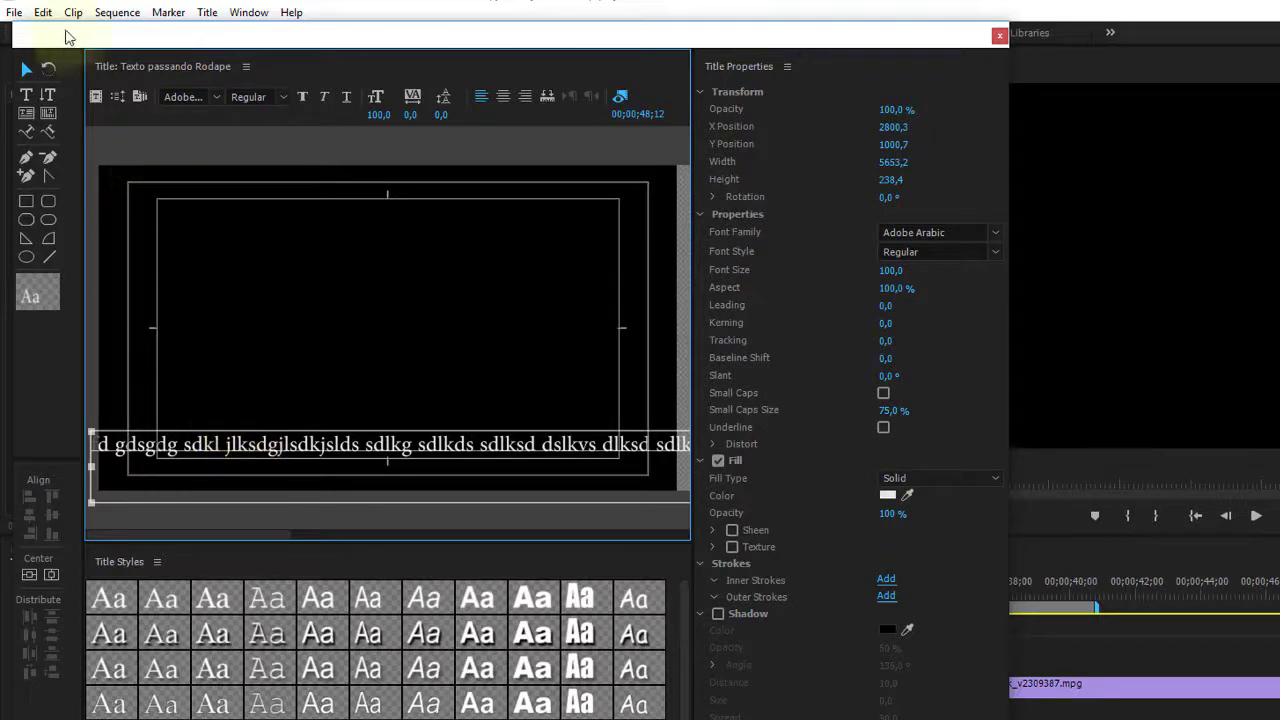
Close the Titler, save, and place Texto passando Rodape on V3 at about 17 seconds.
{"action": "left_click", "coordinate": [1001, 36]}
{"action": "key", "text": "ctrl+s"}
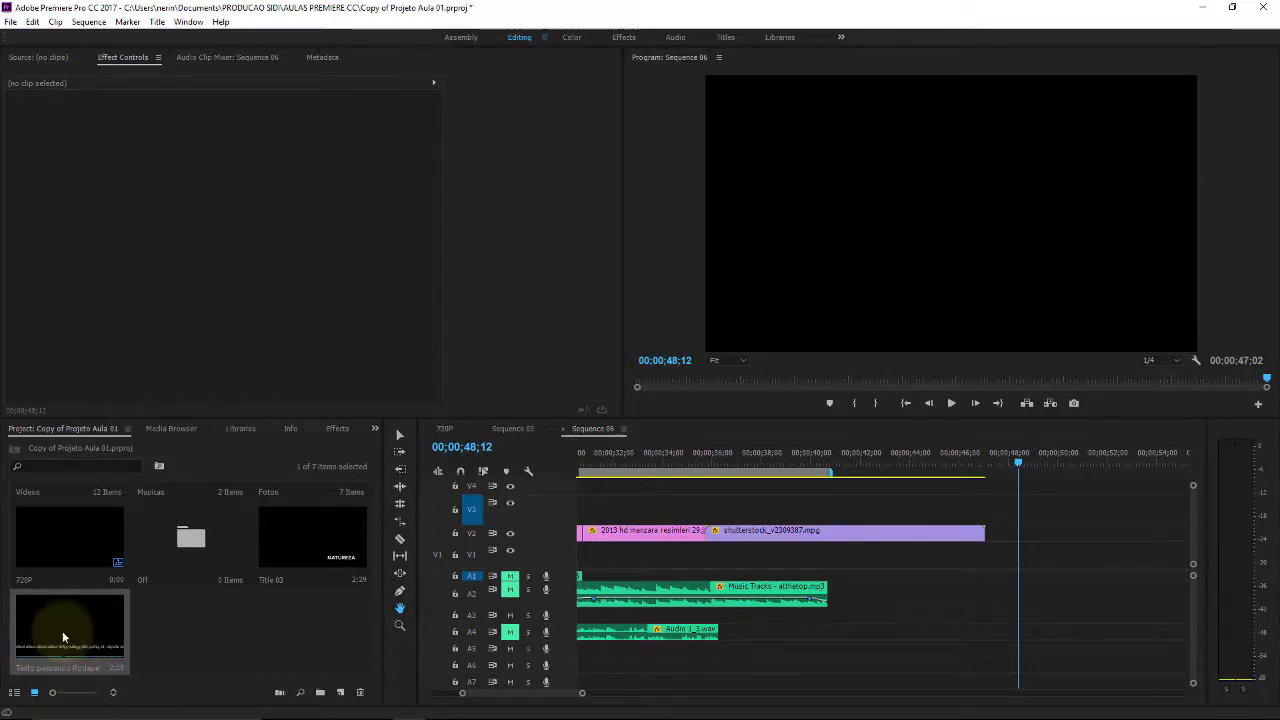
{"action": "left_click_drag", "start_coordinate": [512, 690], "coordinate": [484, 693]}
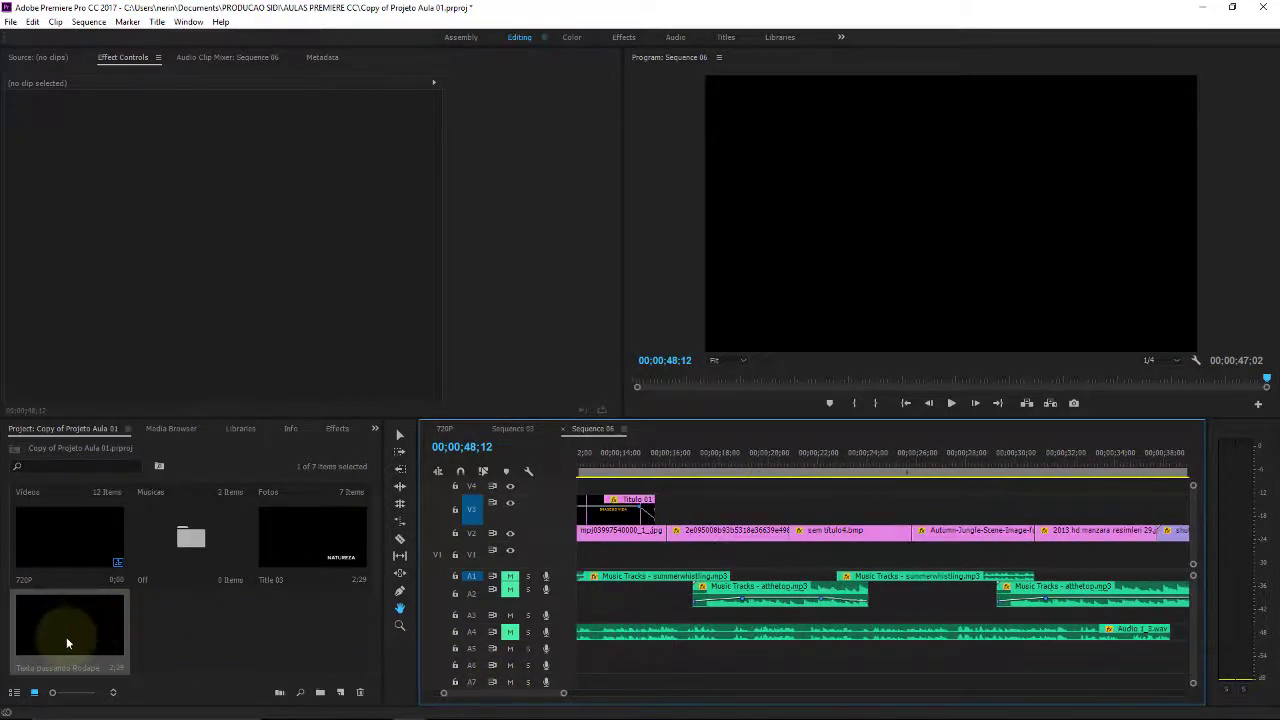
{"action": "left_click_drag", "start_coordinate": [66, 637], "coordinate": [703, 500]}
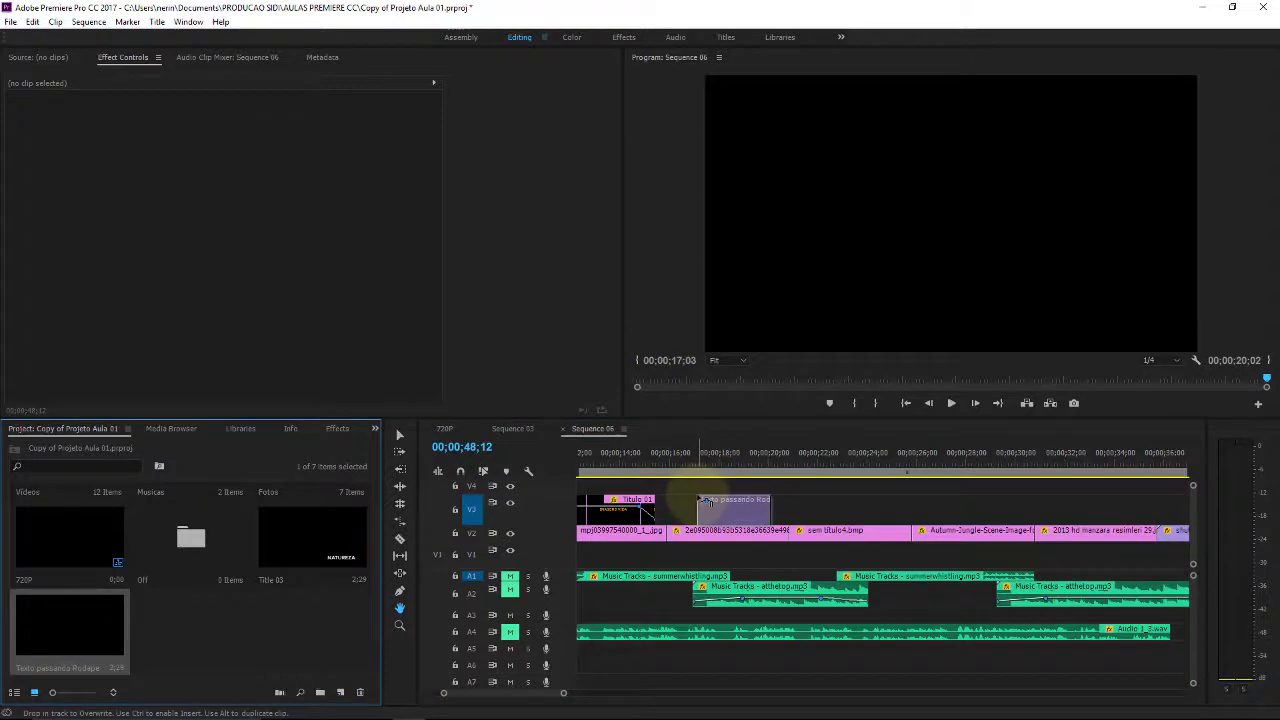
{"action": "left_click_drag", "start_coordinate": [697, 497], "coordinate": [697, 499]}
{"action": "left_click", "coordinate": [697, 465]}
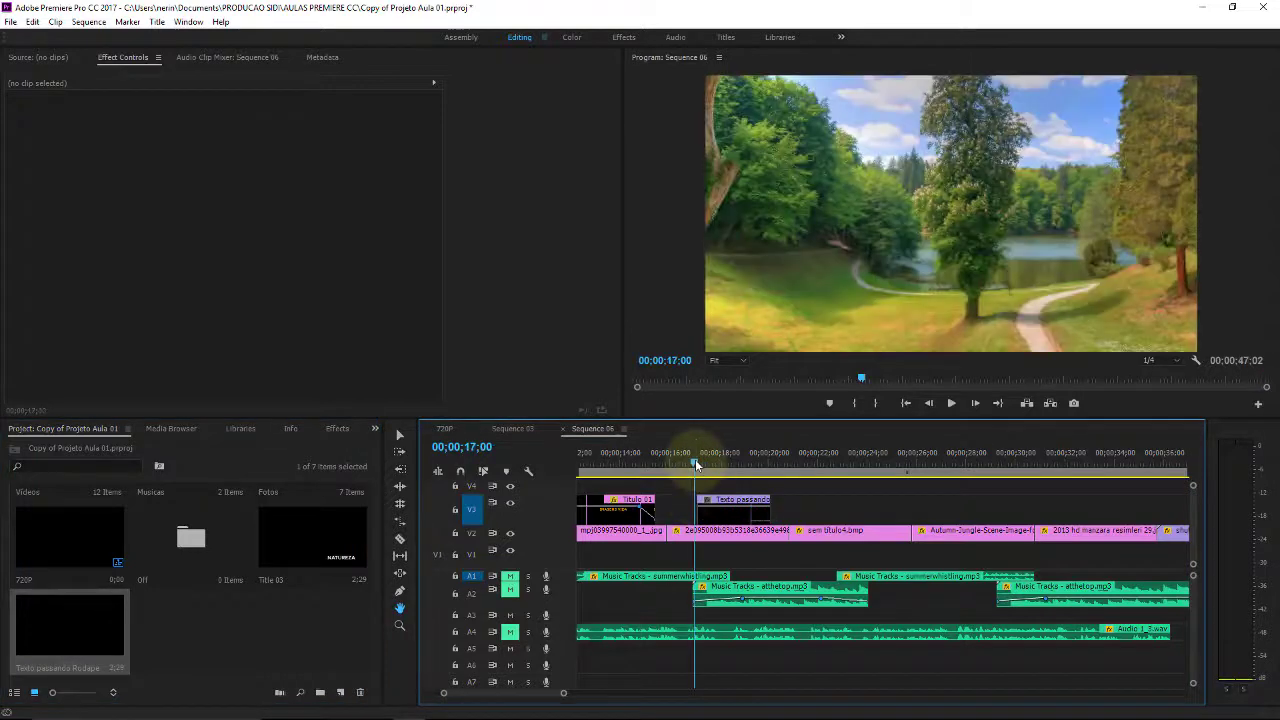
Play the sequence, then scrub to 00;00;19;05 to check the crawling text.
{"action": "key", "text": "space"}
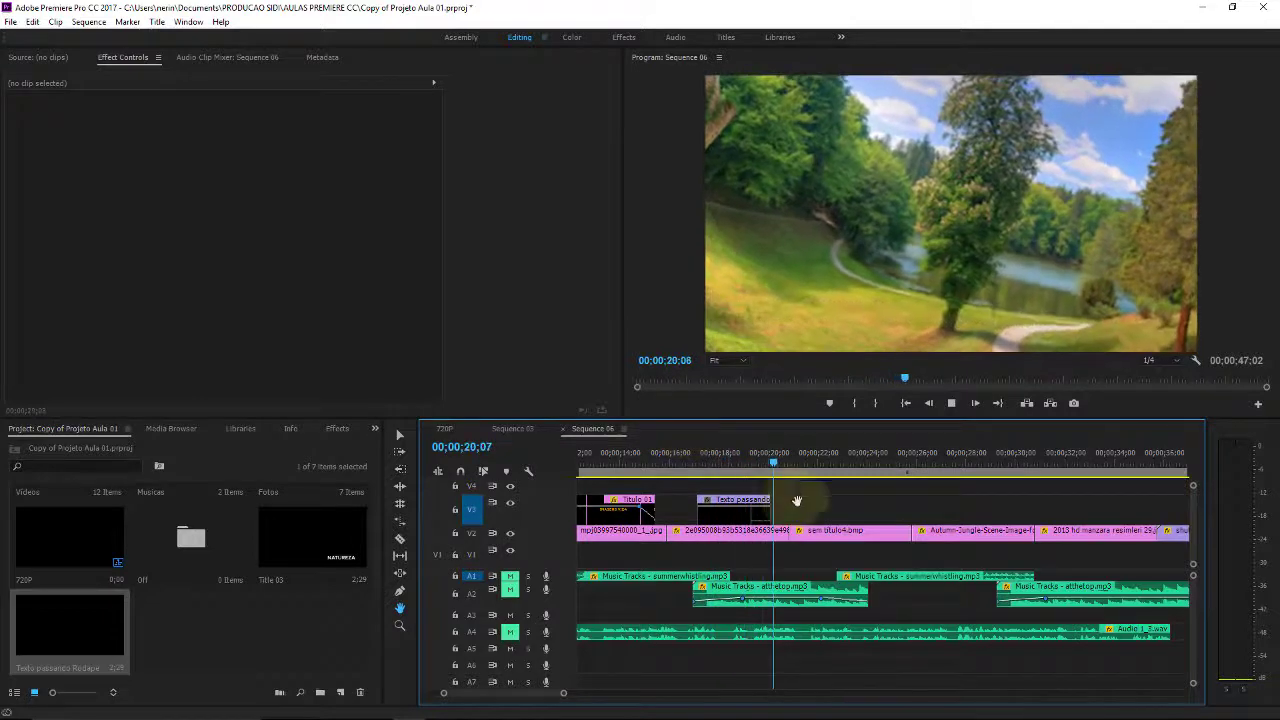
{"action": "key", "text": "space"}
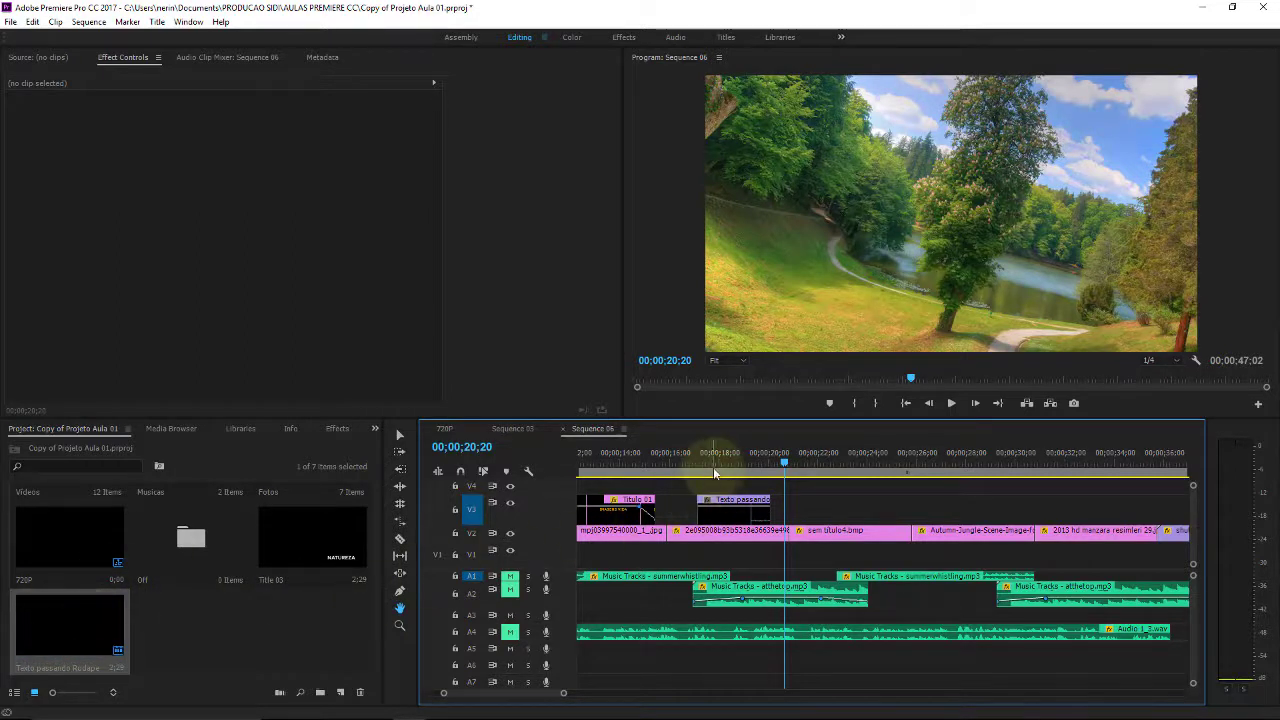
{"action": "left_click_drag", "start_coordinate": [708, 463], "coordinate": [727, 474]}
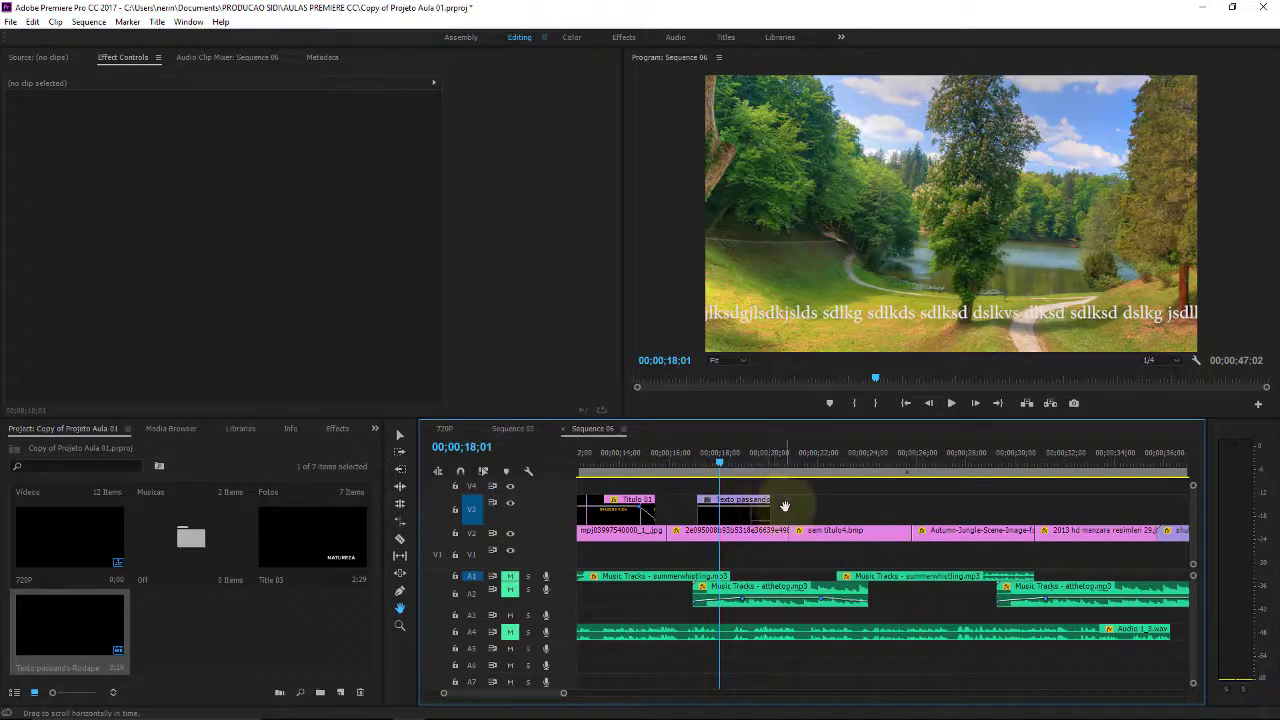
{"action": "left_click", "coordinate": [754, 475]}
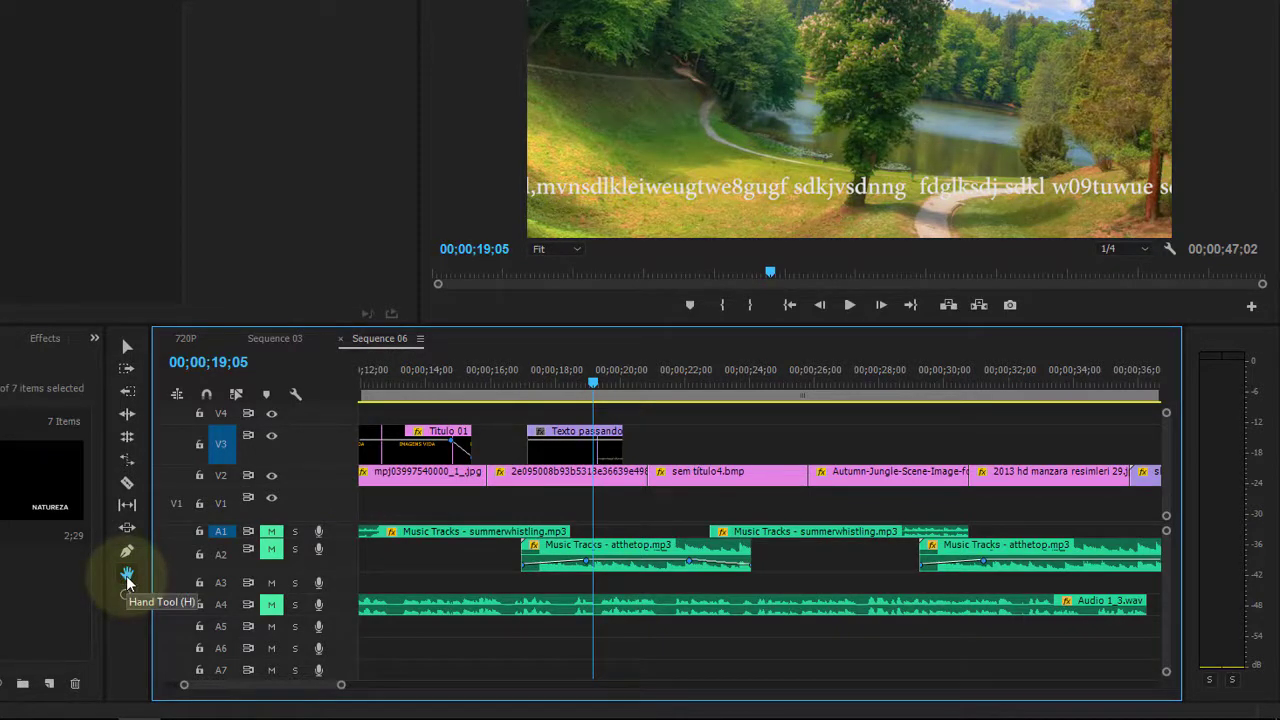
Drag the title clip's out point on V3 to the end of the last video clip.
{"action": "left_click", "coordinate": [125, 348]}
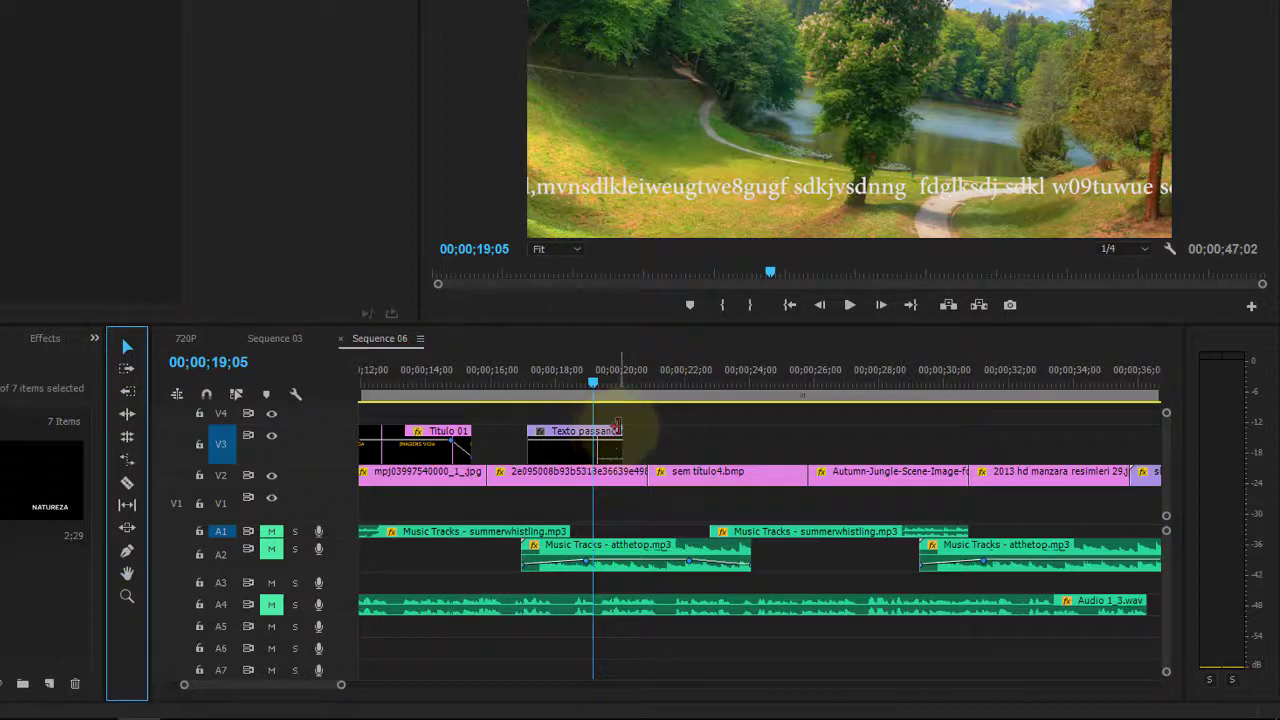
{"action": "left_click_drag", "start_coordinate": [617, 428], "coordinate": [1043, 428]}
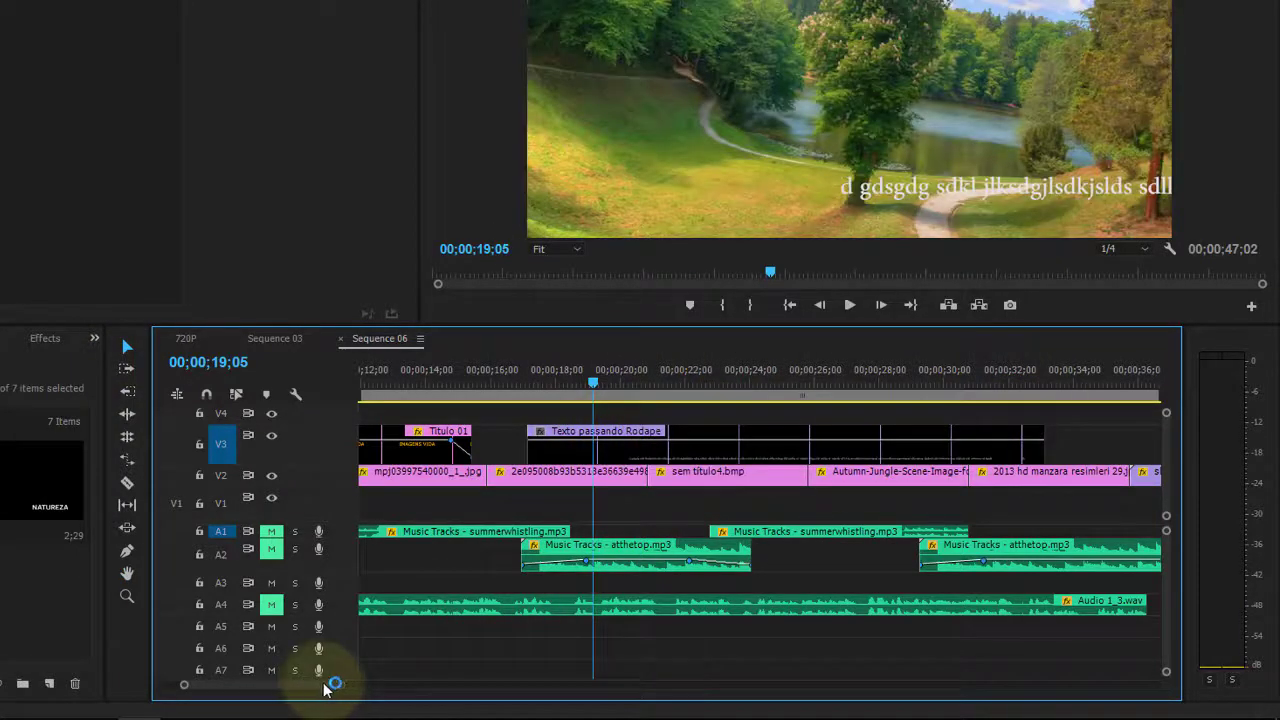
{"action": "left_click_drag", "start_coordinate": [325, 688], "coordinate": [339, 686]}
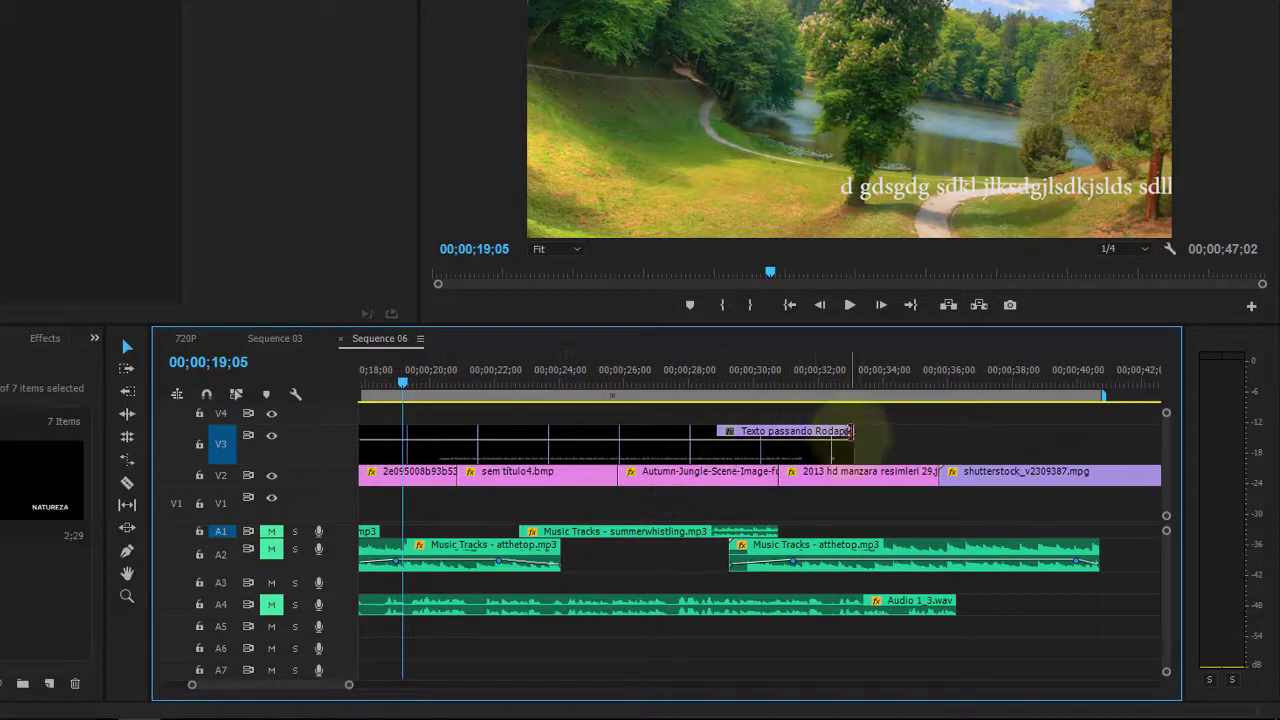
{"action": "left_click_drag", "start_coordinate": [851, 431], "coordinate": [1272, 426]}
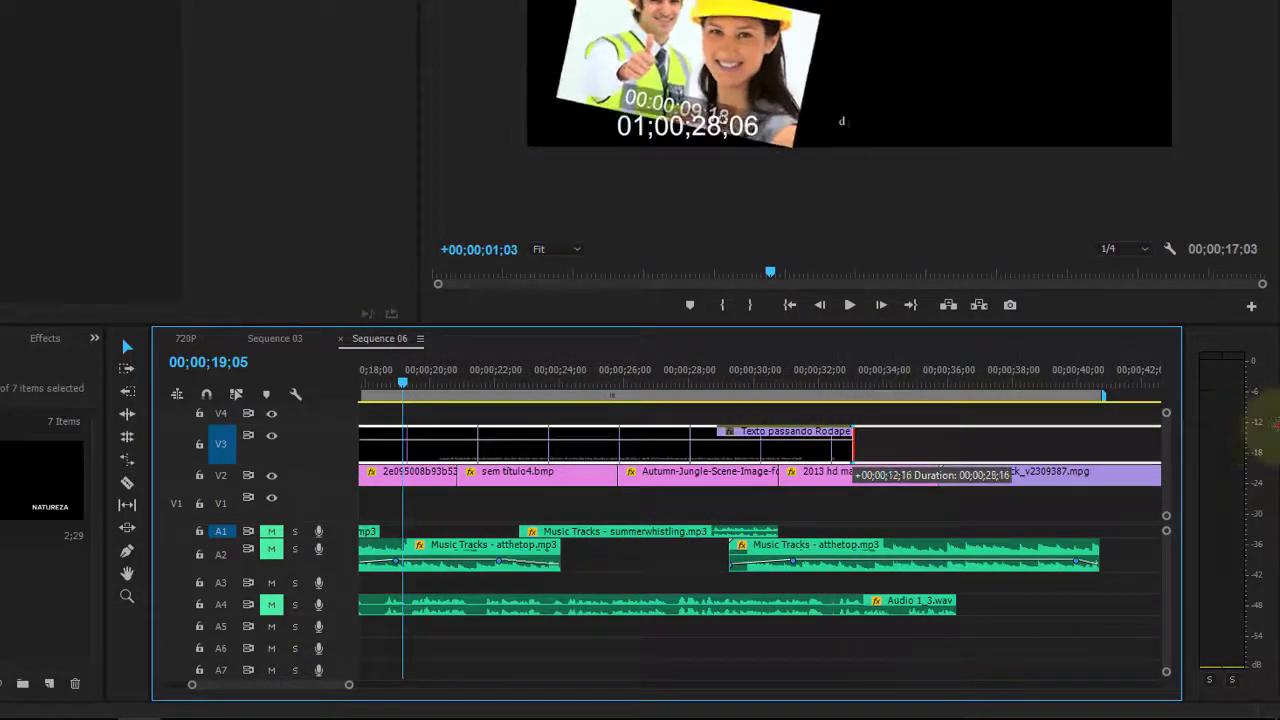
{"action": "left_click_drag", "start_coordinate": [1270, 425], "coordinate": [1150, 428]}
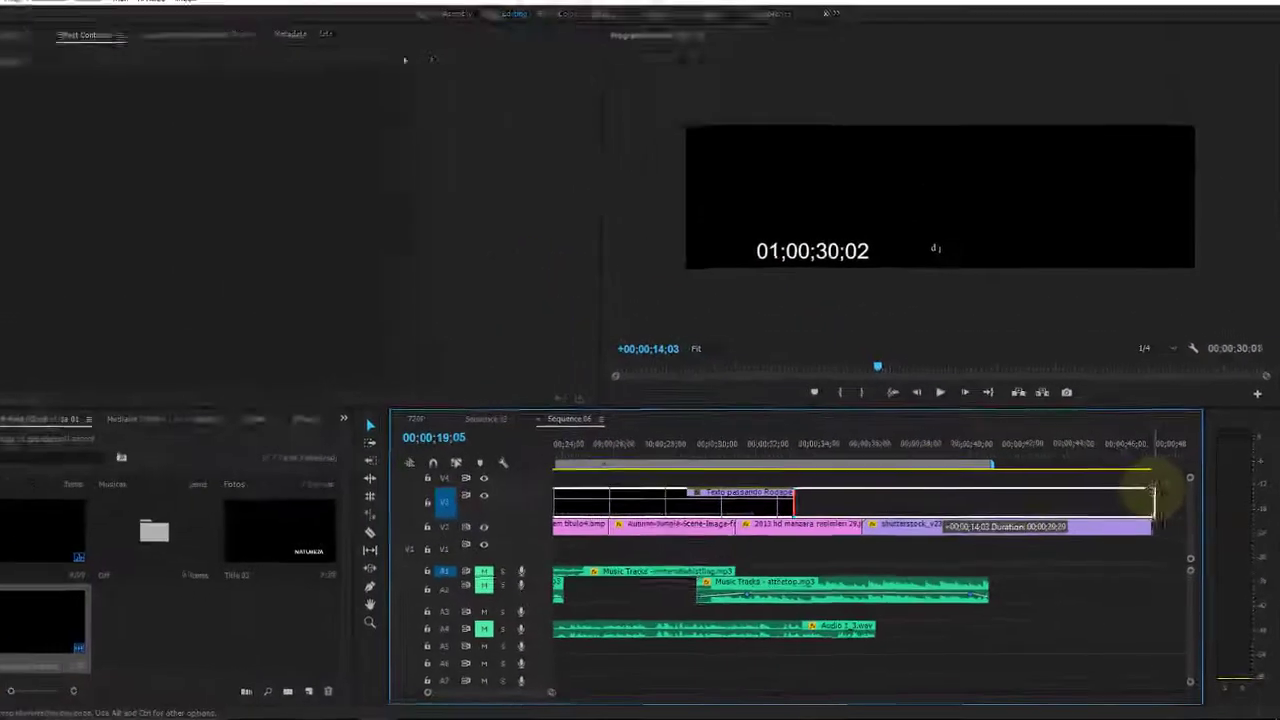
{"action": "left_click_drag", "start_coordinate": [1153, 493], "coordinate": [1152, 492]}
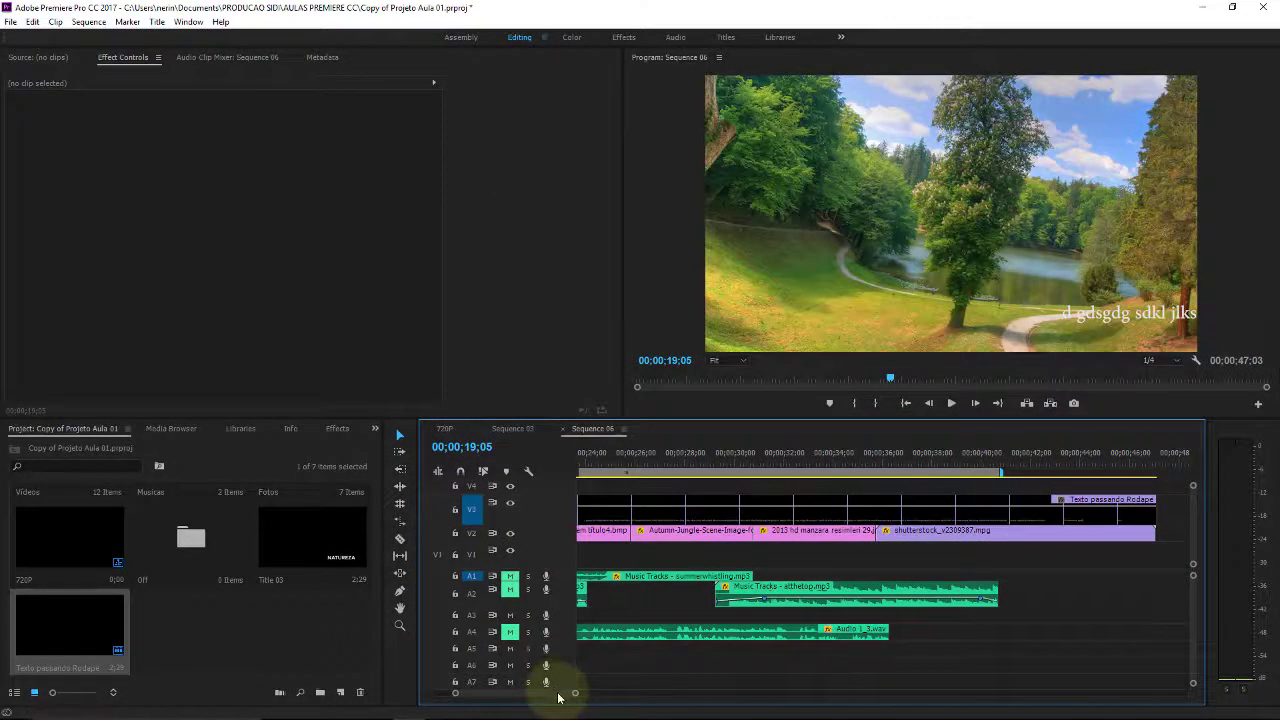
Jump to just before the title and play the crawl over the forest footage.
{"action": "scroll", "coordinate": [557, 690], "scroll_direction": "up", "scroll_amount": 2}
{"action": "scroll", "coordinate": [555, 690], "scroll_direction": "up", "scroll_amount": 3}
{"action": "scroll", "coordinate": [552, 693], "scroll_direction": "up", "scroll_amount": 2}
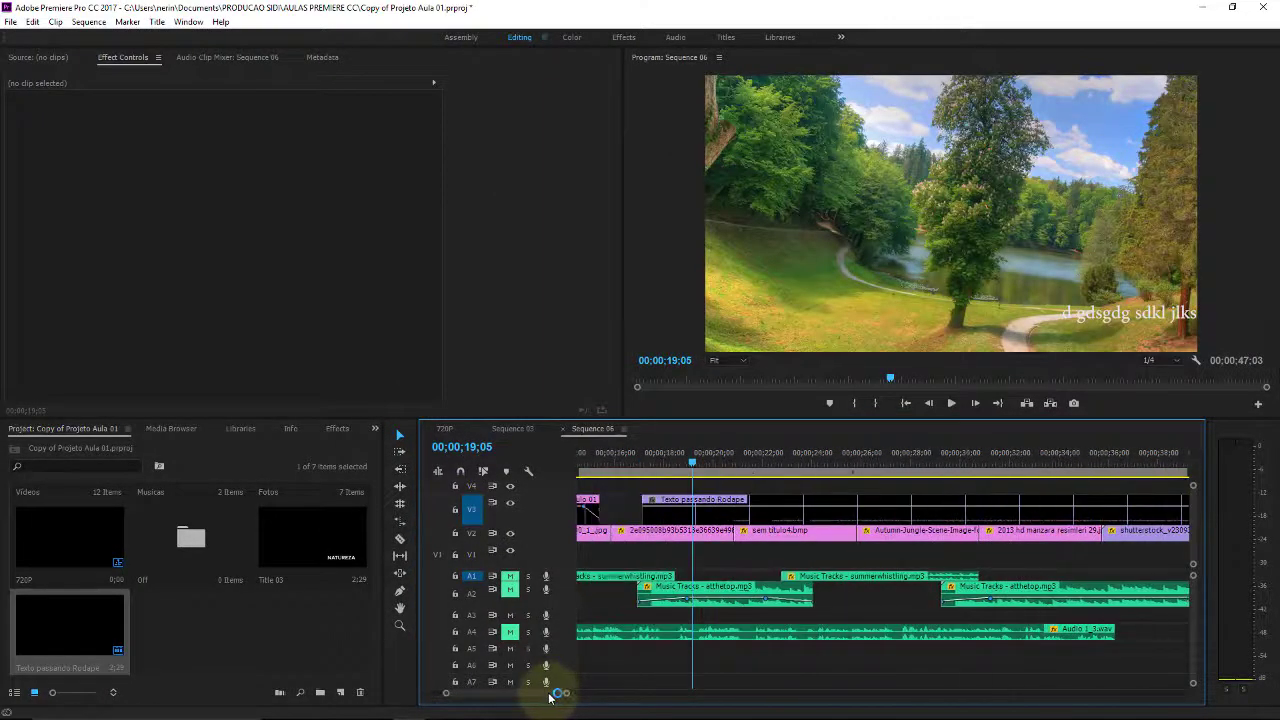
{"action": "left_click", "coordinate": [638, 460]}
{"action": "key", "text": "space"}
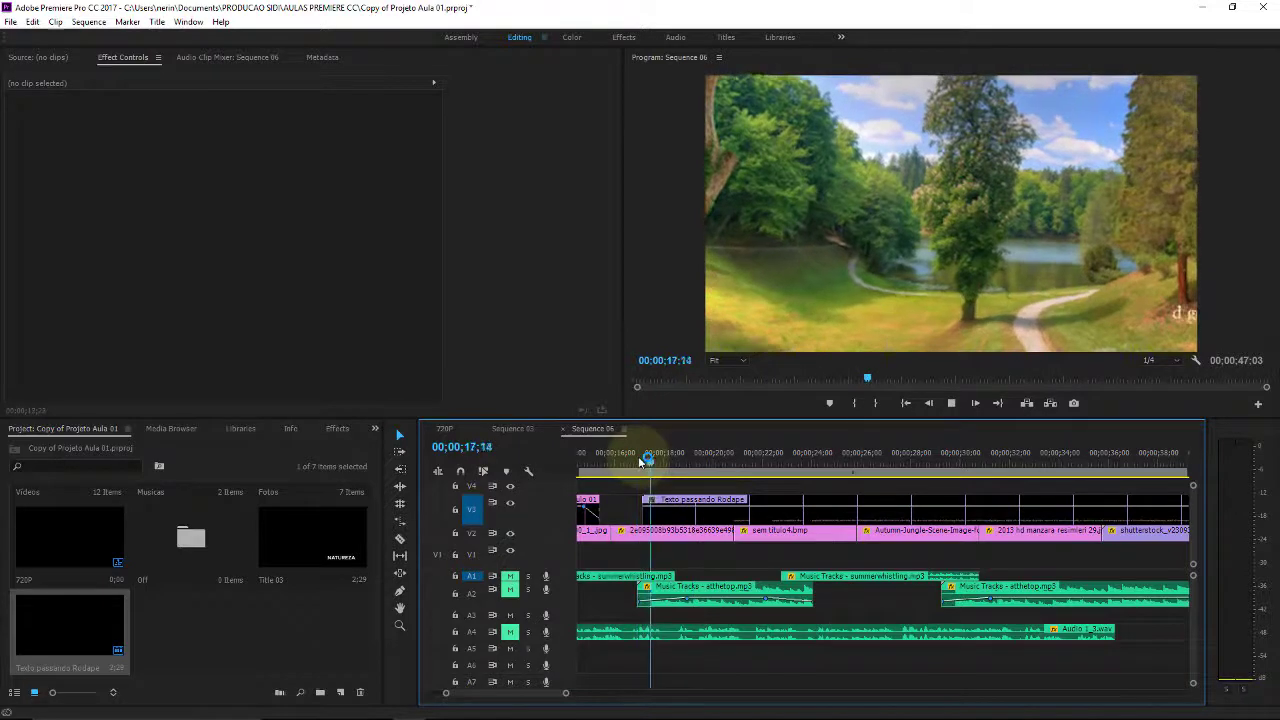
{"action": "key", "text": "space"}
Replay the crawl preview, then open the Program monitor's wrench settings menu.
{"action": "left_click", "coordinate": [632, 460]}
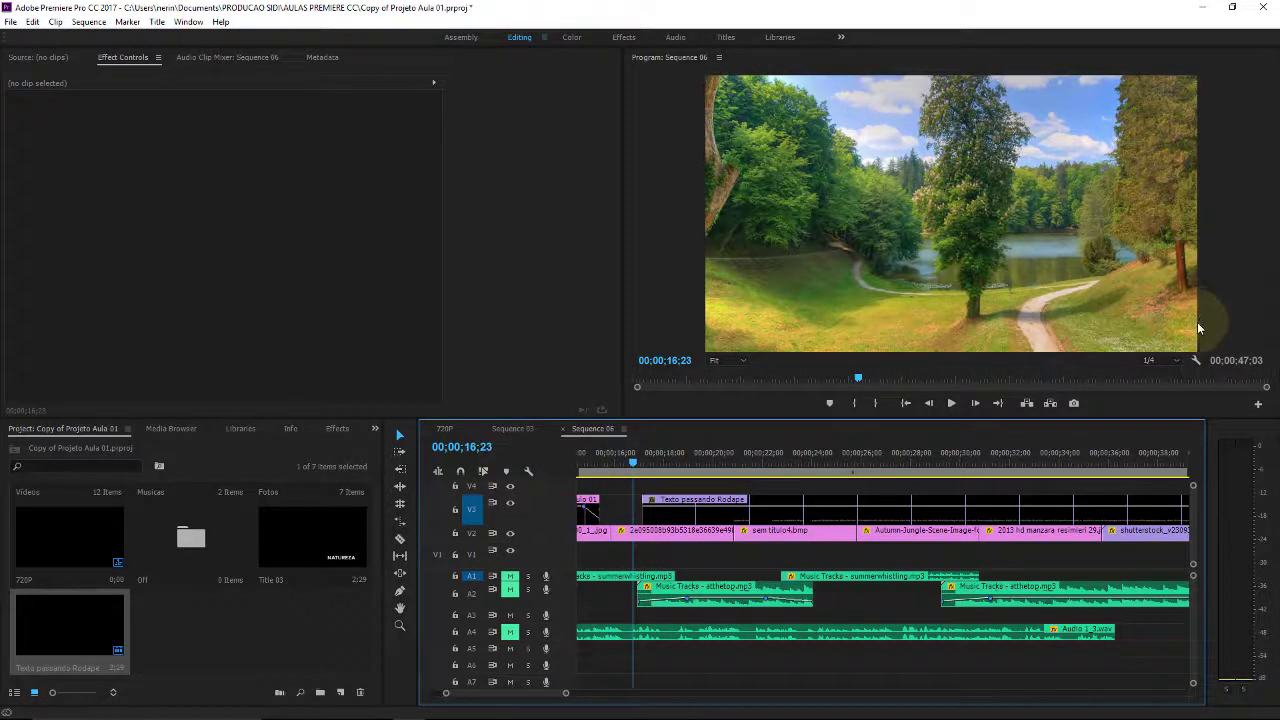
{"action": "key", "text": "space"}
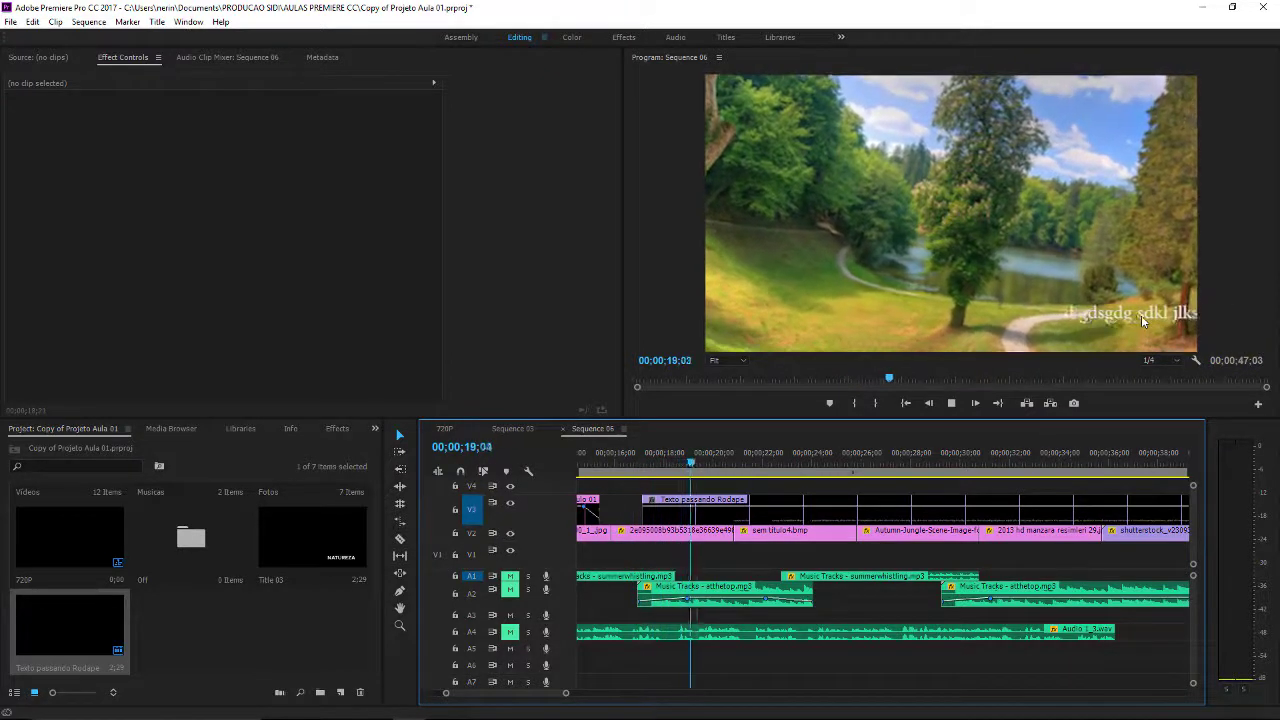
{"action": "key", "text": "space"}
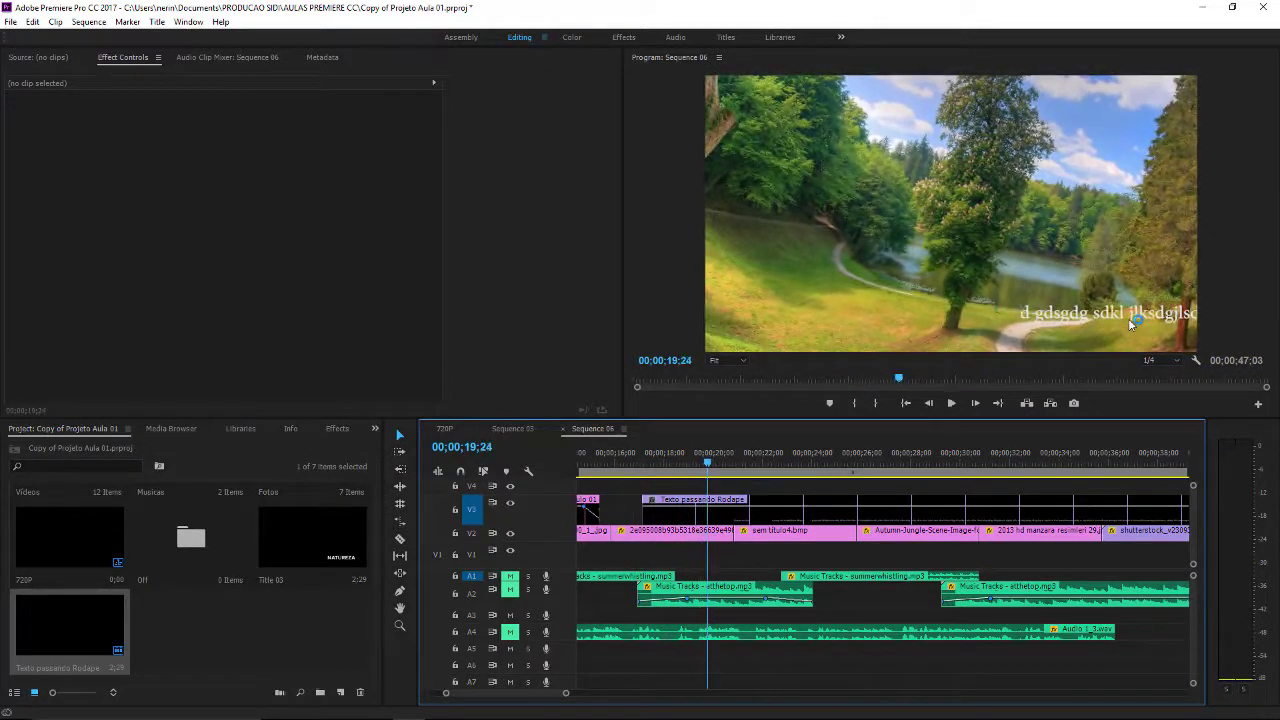
{"action": "left_click", "coordinate": [1222, 350]}
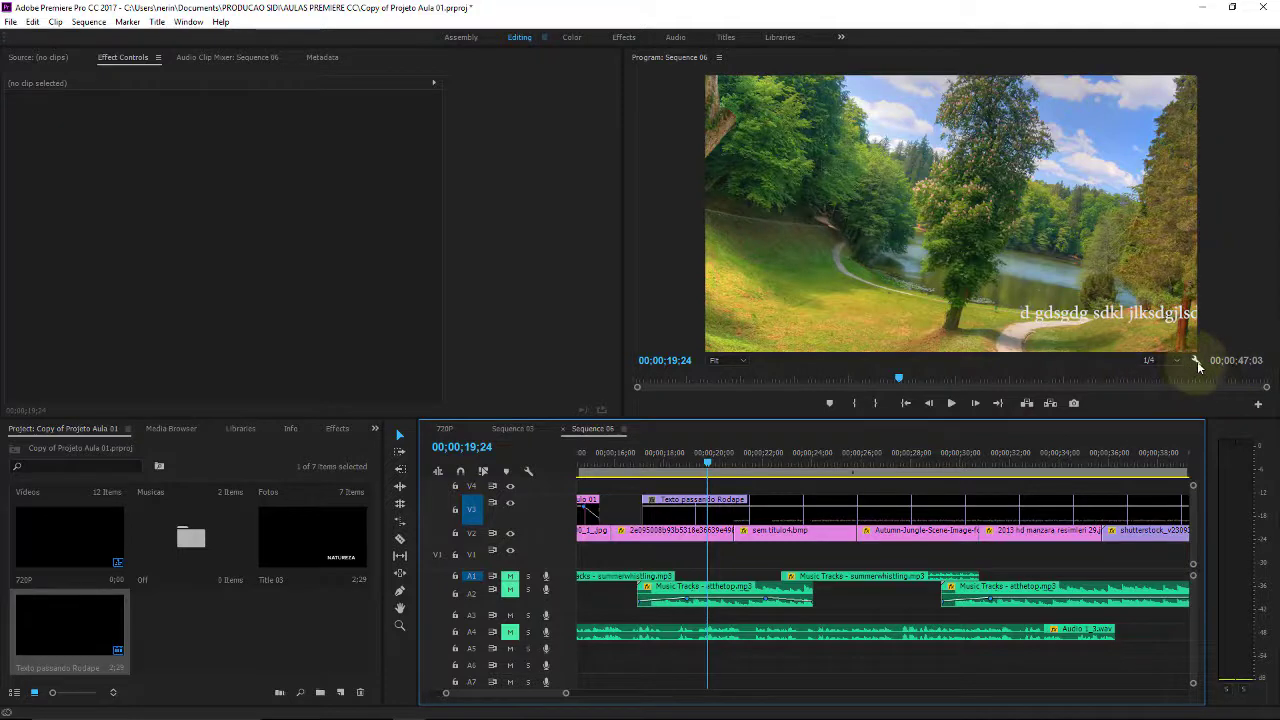
{"action": "left_click", "coordinate": [1197, 364]}
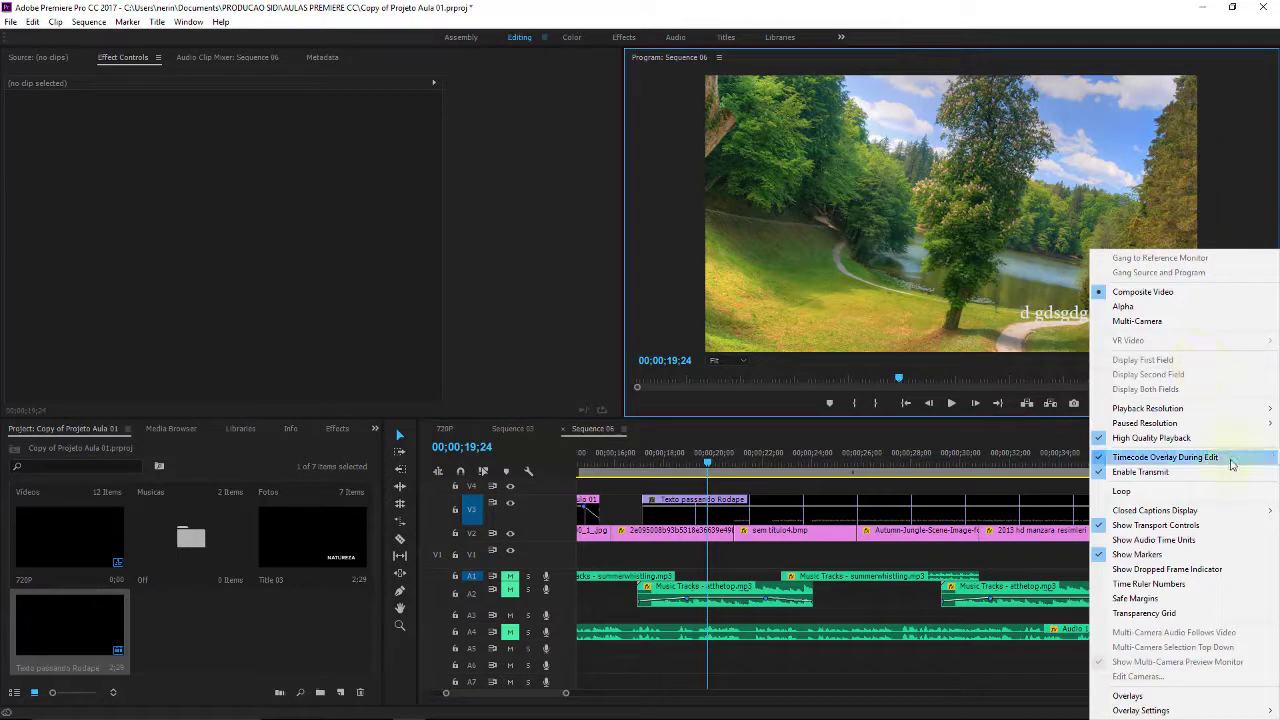
Turn on Safe Margins, play the sequence to check the crawl against them, then select the title clip.
{"action": "left_click", "coordinate": [1160, 598]}
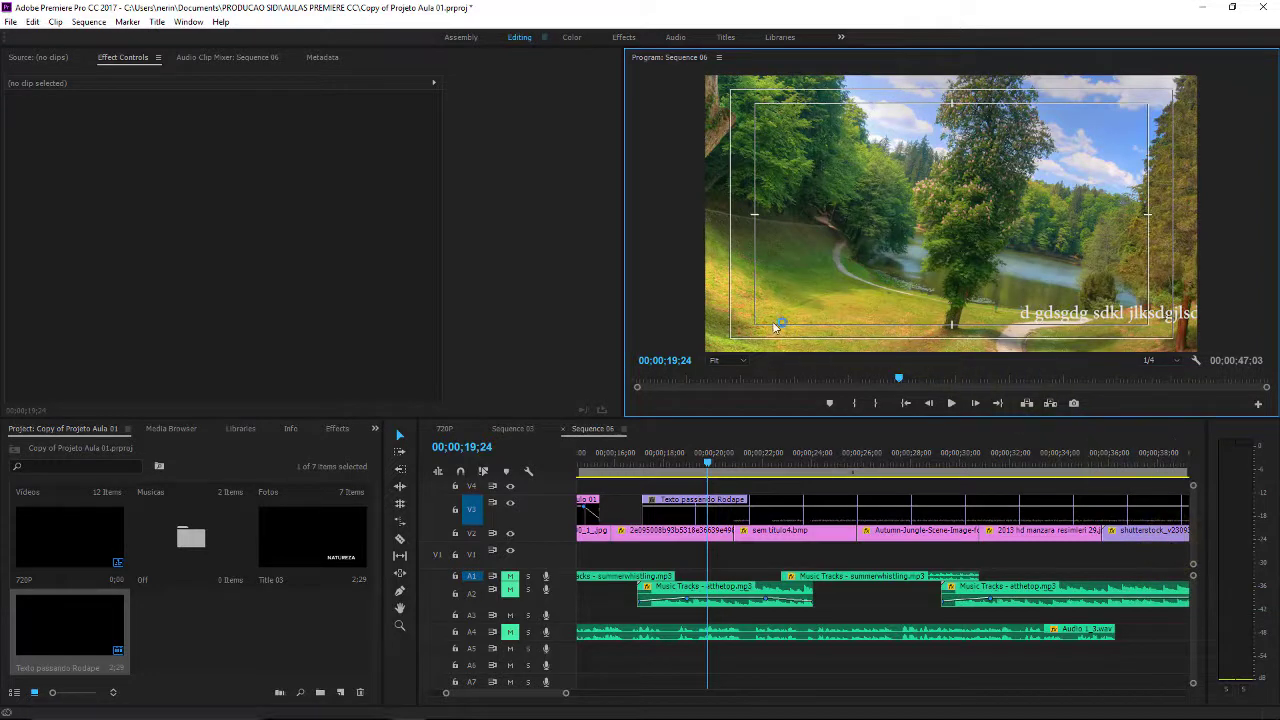
{"action": "key", "text": "space"}
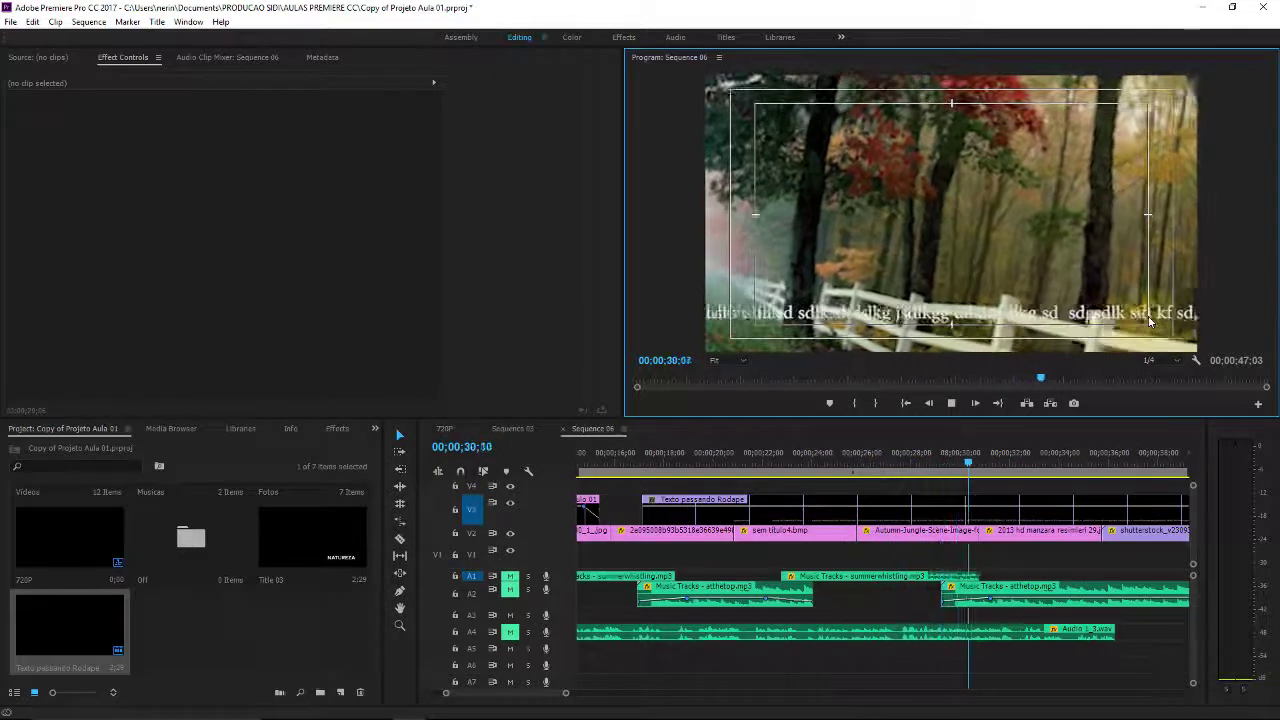
{"action": "key", "text": "space"}
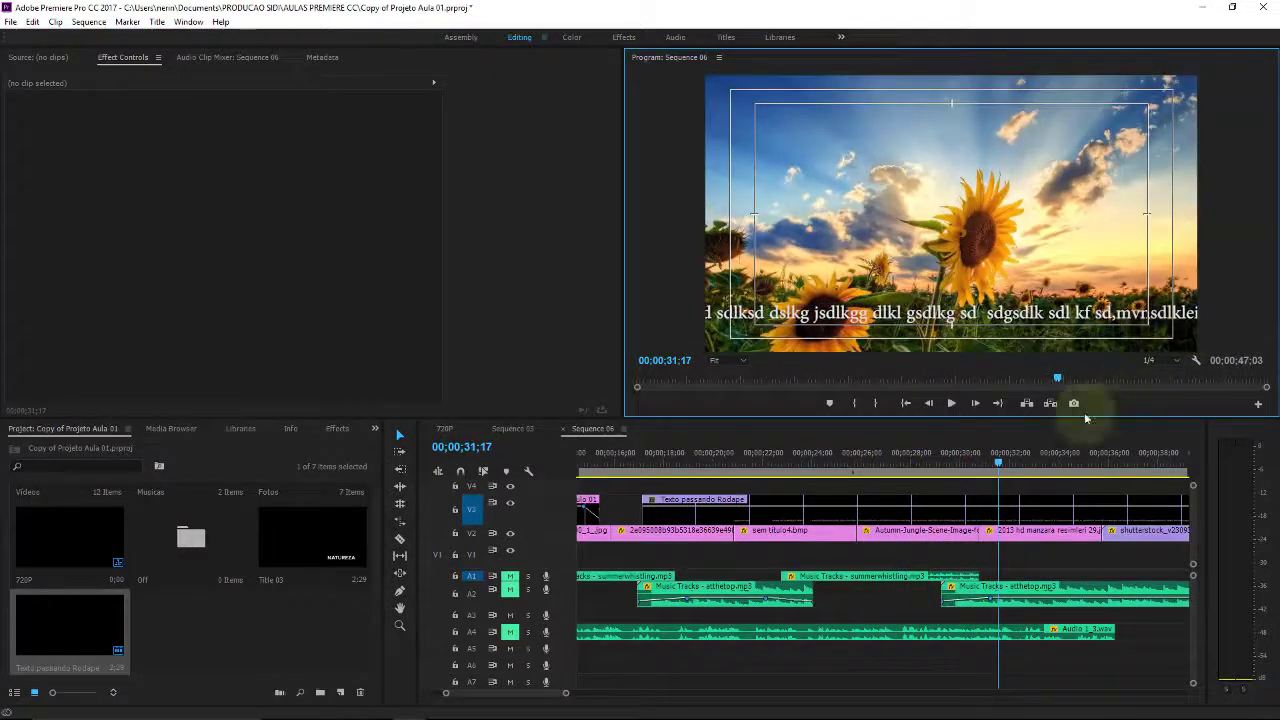
{"action": "left_click", "coordinate": [967, 510]}
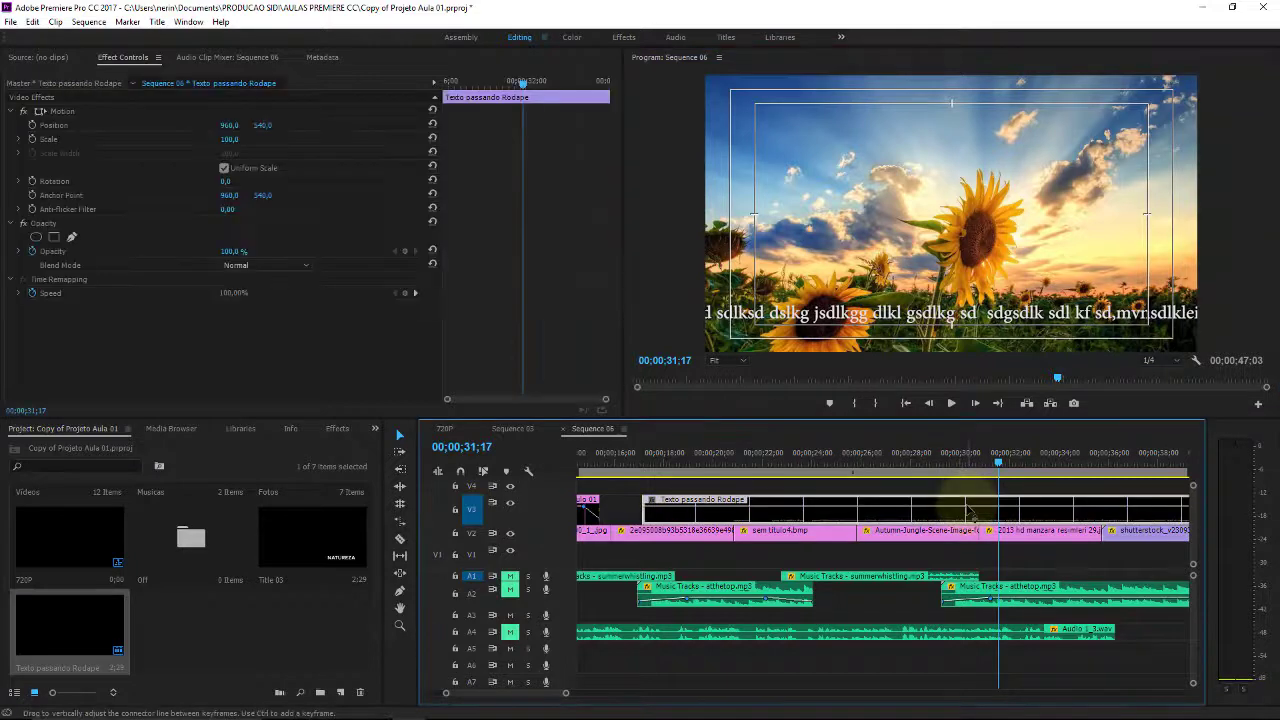
Set the crawling title's font to Adobe Naskh Medium at size 70.
{"action": "double_click", "coordinate": [937, 513]}
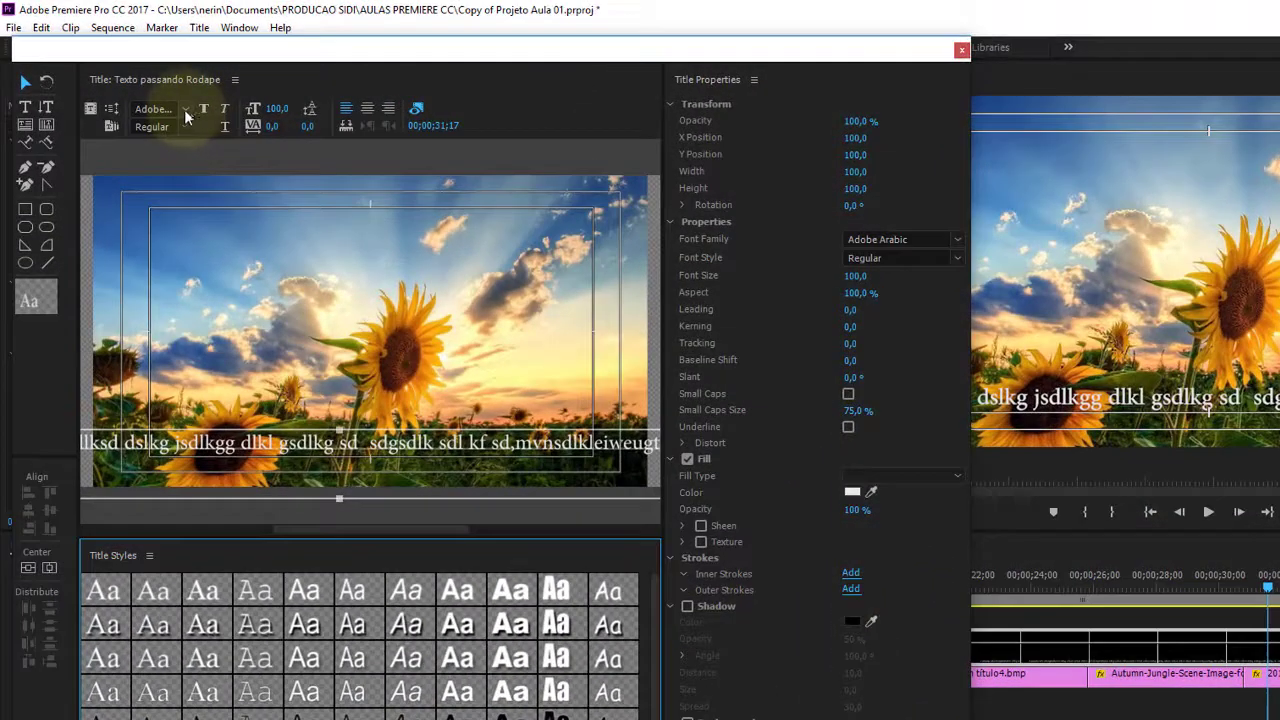
{"action": "left_click", "coordinate": [185, 114]}
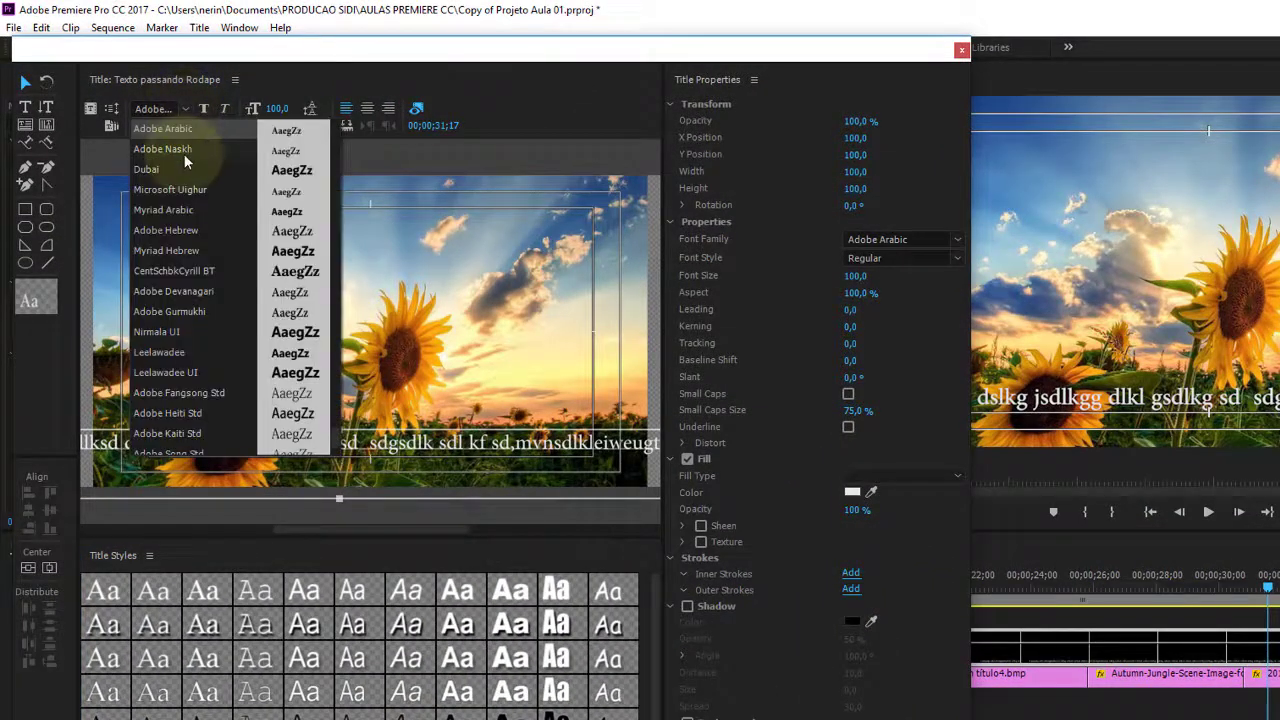
{"action": "left_click", "coordinate": [177, 150]}
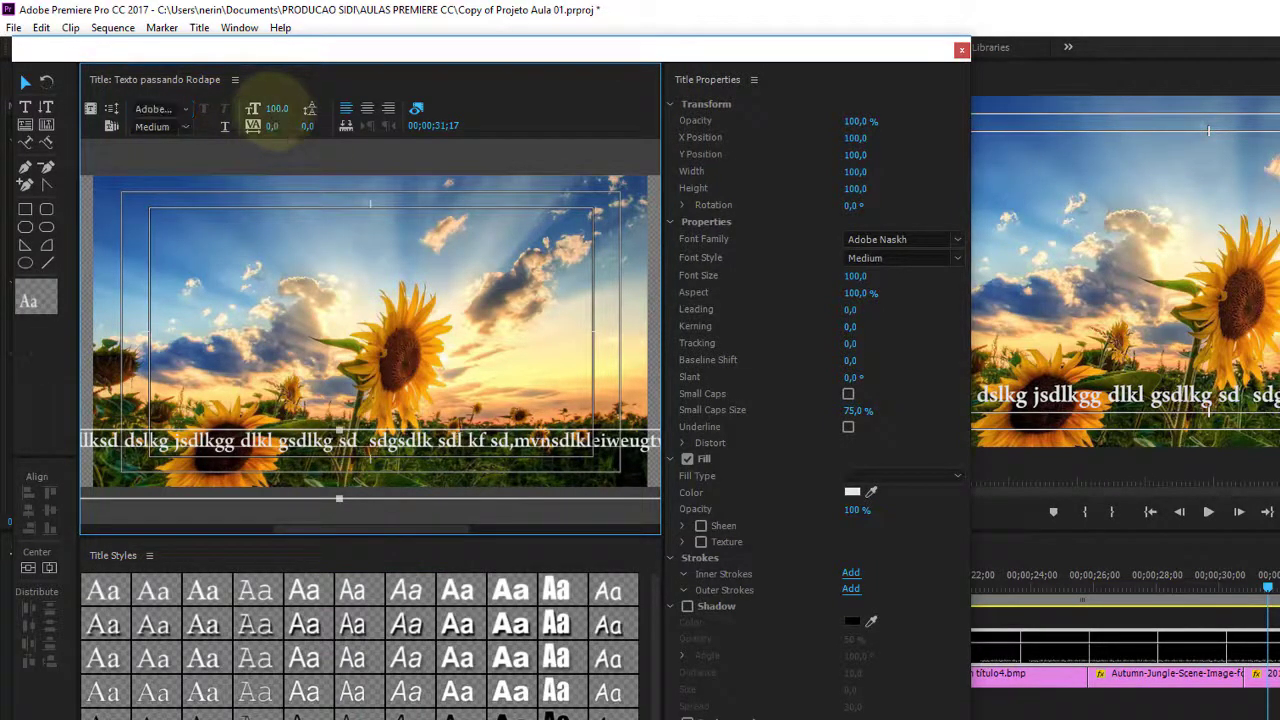
{"action": "left_click_drag", "start_coordinate": [235, 133], "coordinate": [152, 137]}
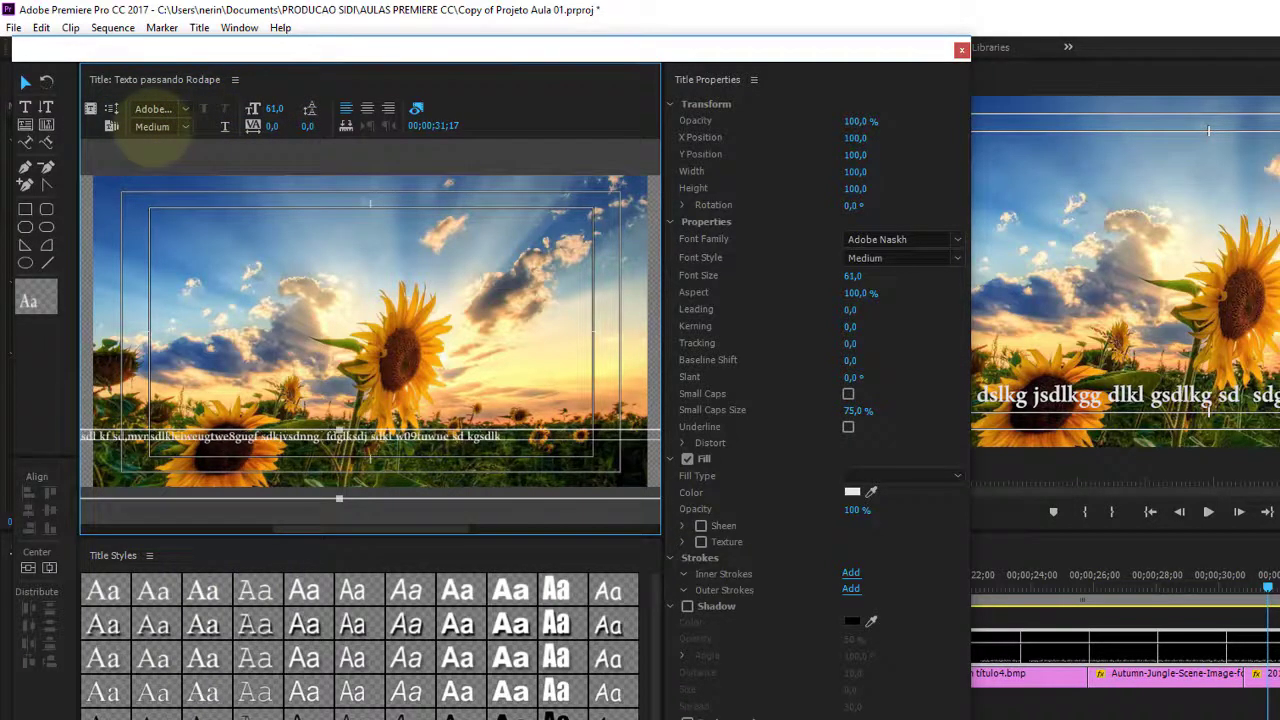
{"action": "left_click_drag", "start_coordinate": [152, 128], "coordinate": [154, 128]}
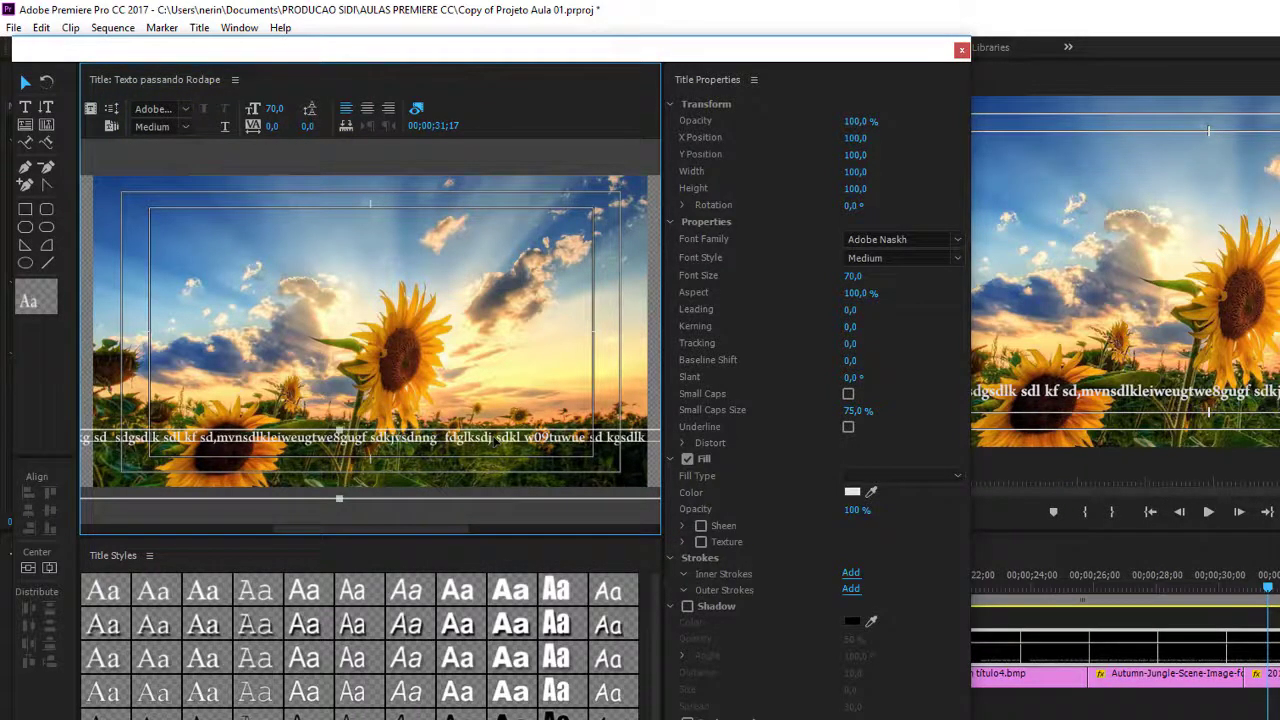
Move the title text slightly lower and resize its text box to a 3935,3 width.
{"action": "left_click_drag", "start_coordinate": [494, 442], "coordinate": [498, 451]}
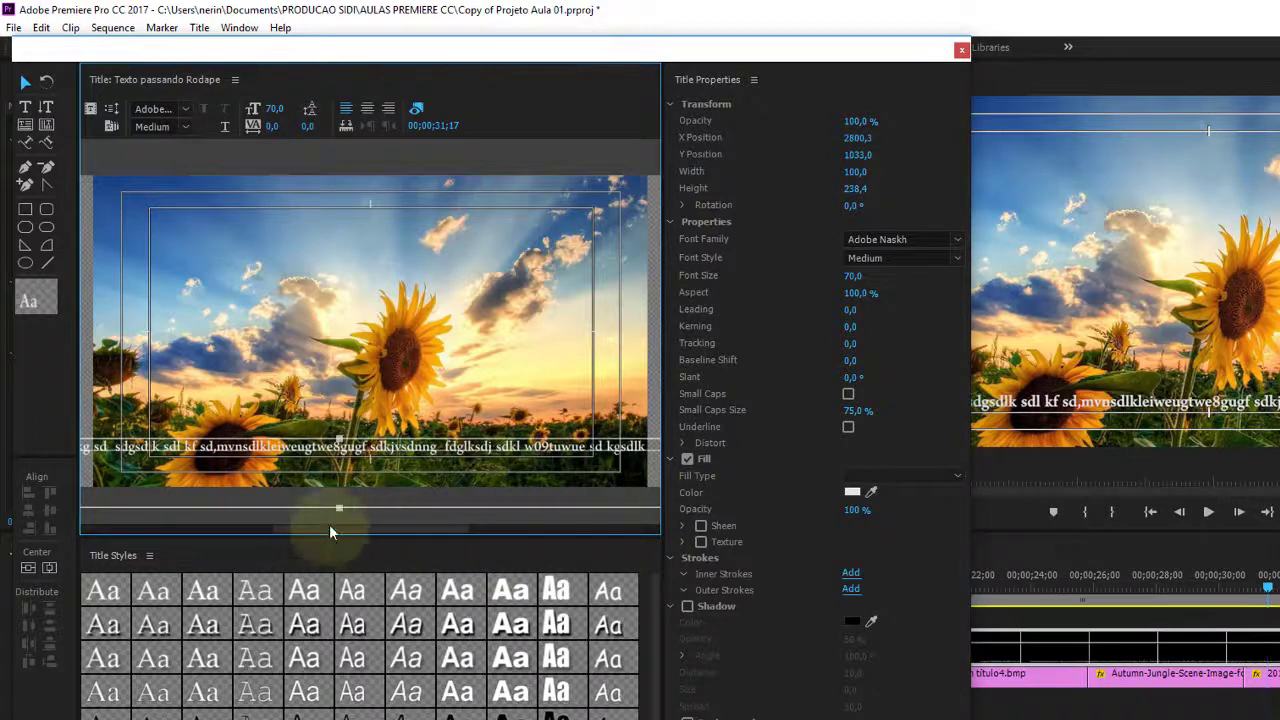
{"action": "mouse_move", "coordinate": [355, 530]}
{"action": "left_mouse_down"}
{"action": "mouse_move", "coordinate": [588, 517]}
{"action": "mouse_move", "coordinate": [95, 472]}
{"action": "left_mouse_up"}
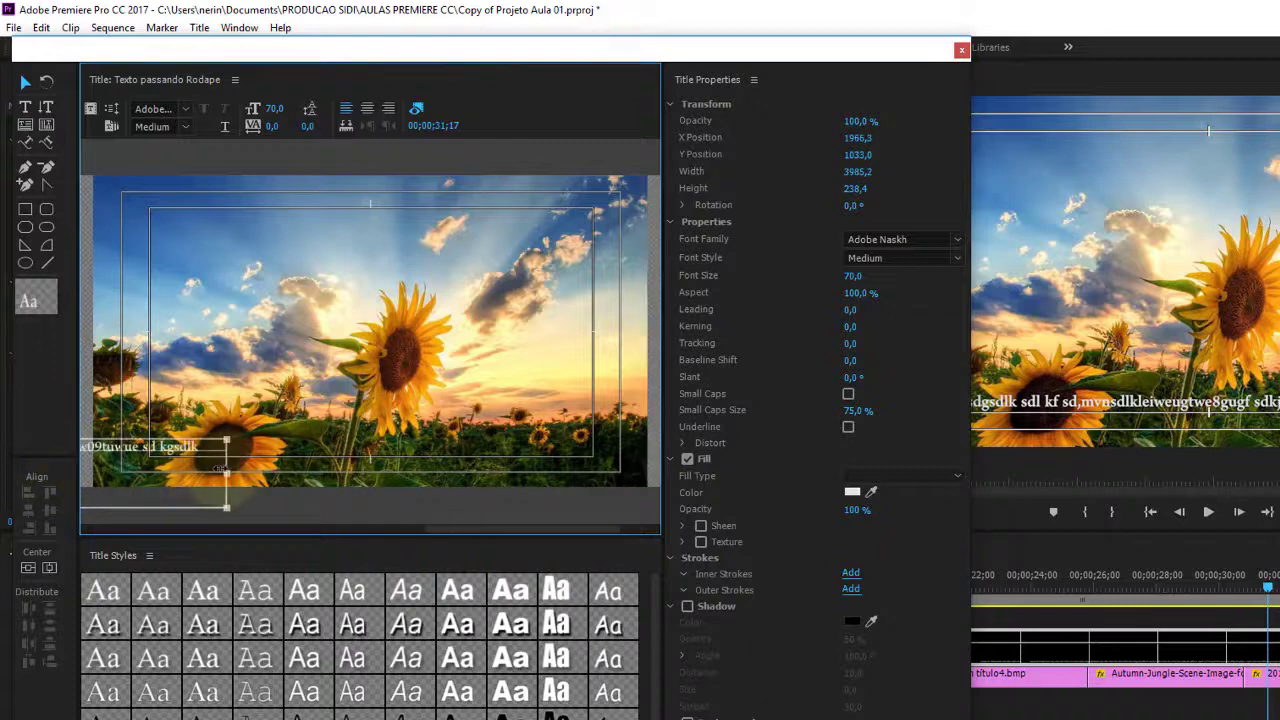
{"action": "left_click_drag", "start_coordinate": [95, 472], "coordinate": [592, 473]}
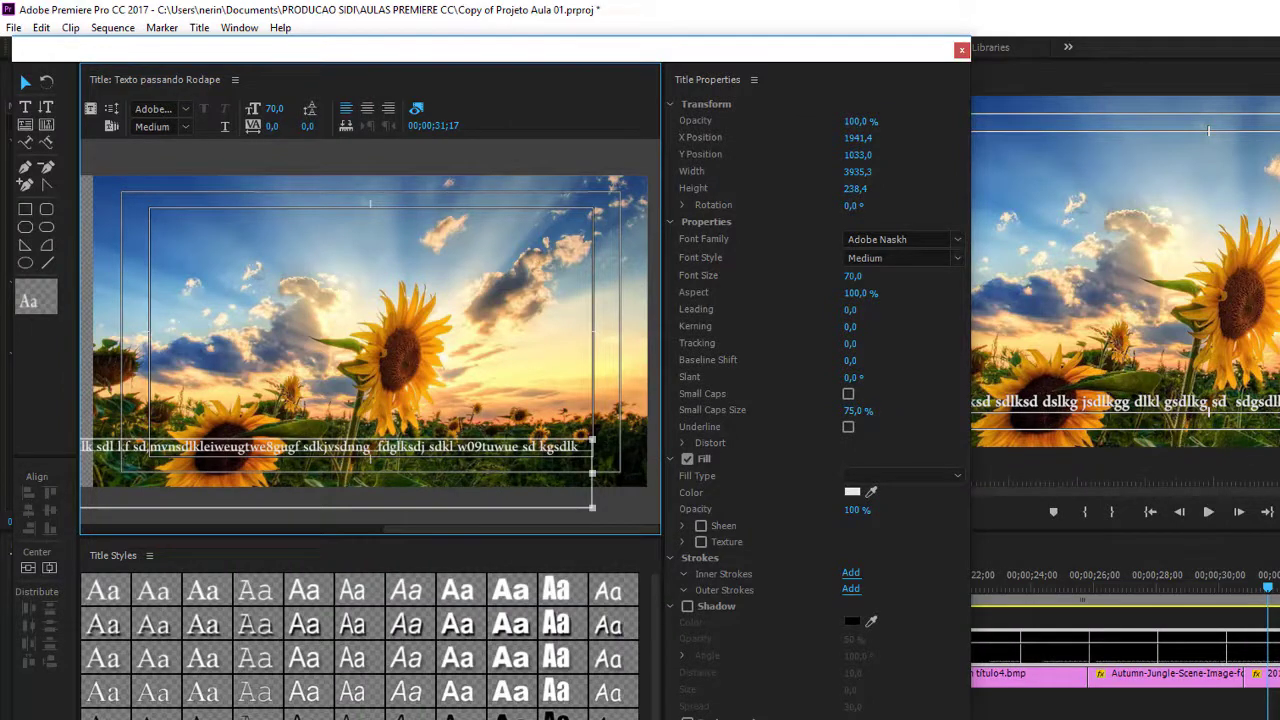
{"action": "left_click", "coordinate": [1074, 427]}
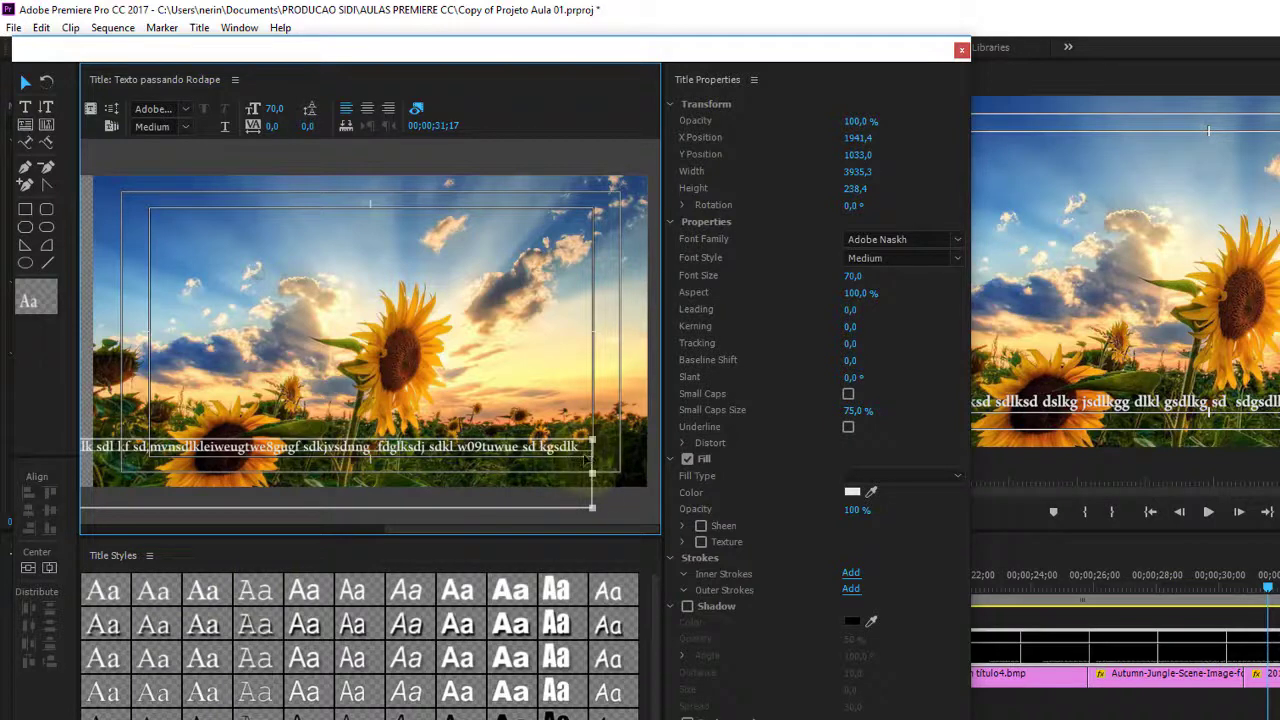
{"action": "left_click_drag", "start_coordinate": [537, 531], "coordinate": [140, 532]}
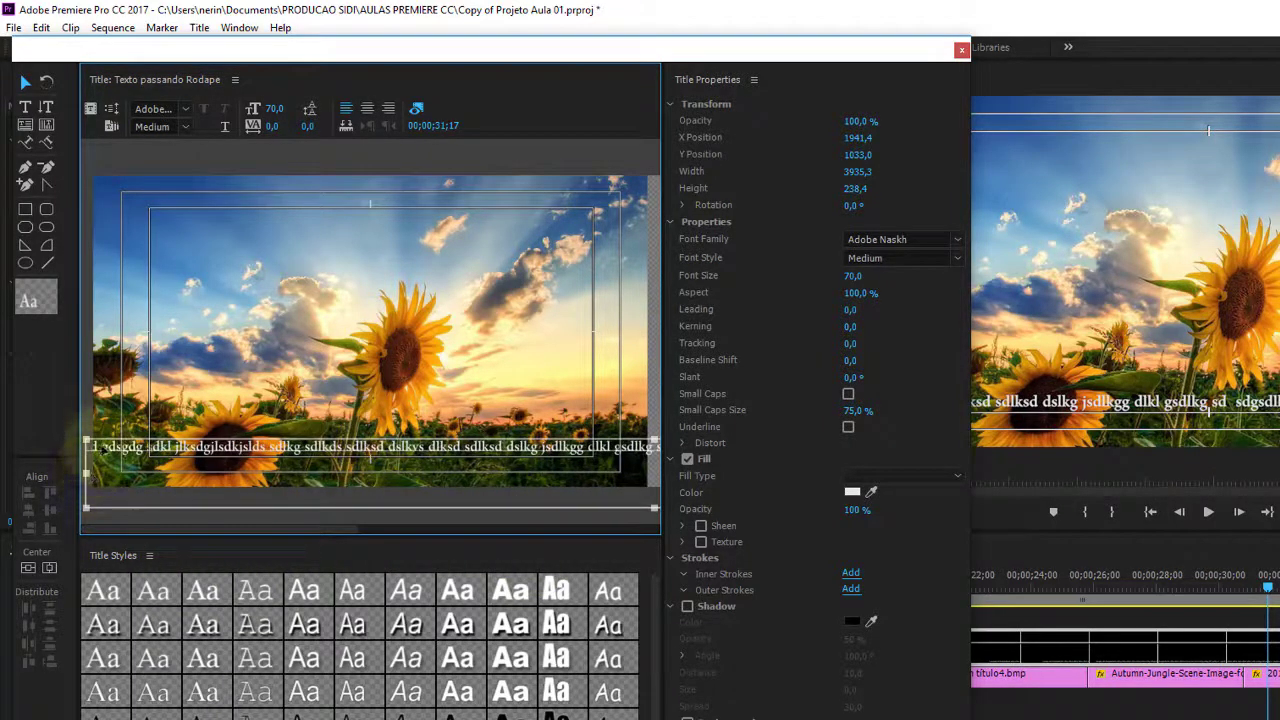
{"action": "left_click", "coordinate": [962, 52]}
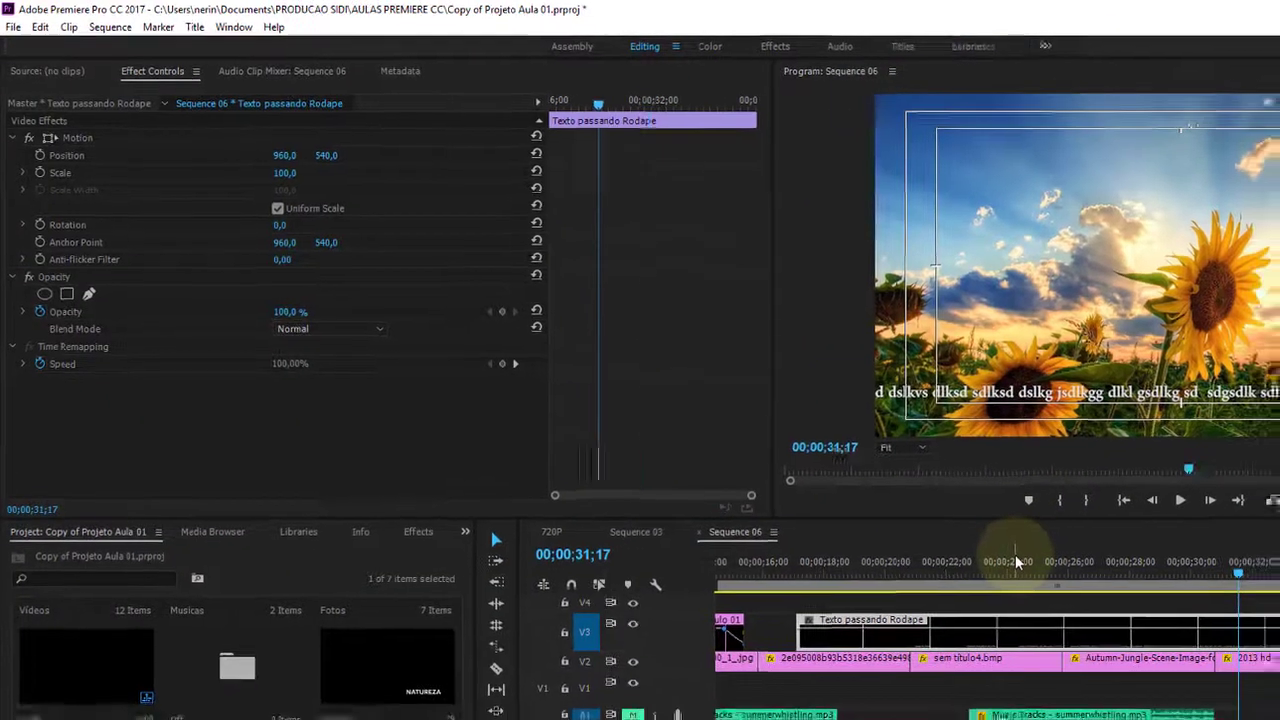
Preview the restyled crawl from about 16;15 to 22;14 on Sequence 06.
{"action": "left_click_drag", "start_coordinate": [1015, 554], "coordinate": [632, 455]}
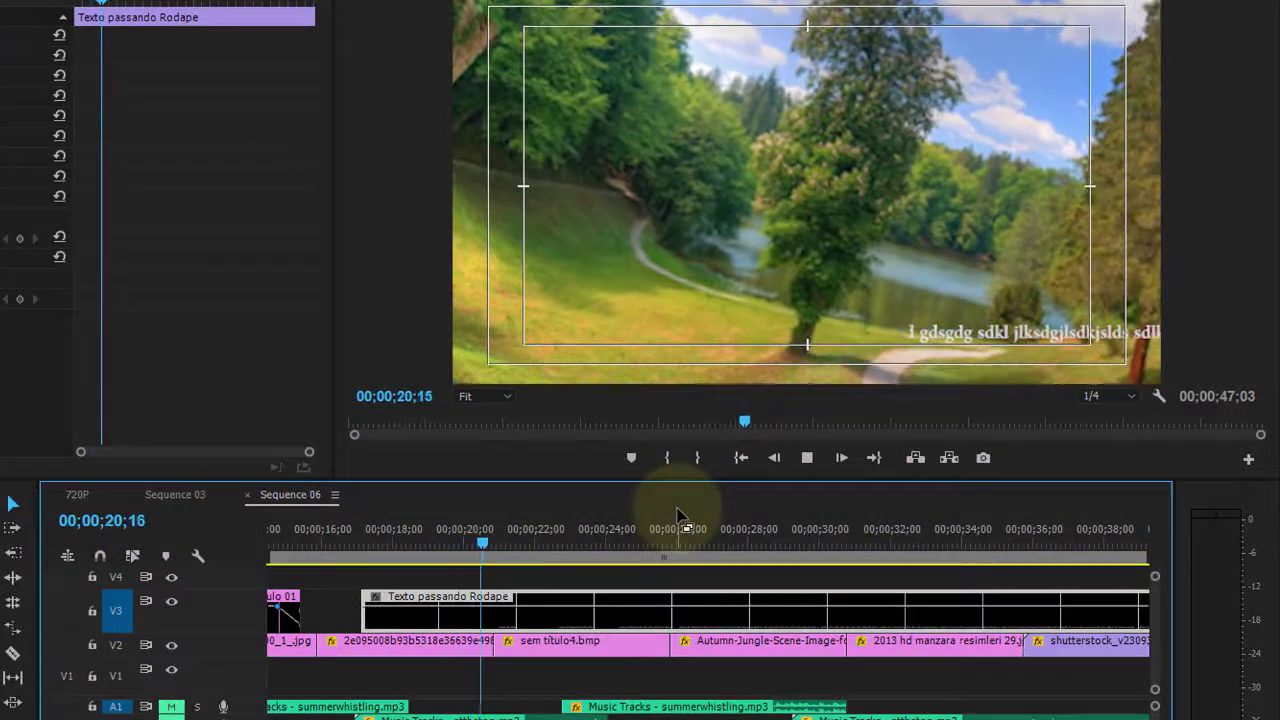
{"action": "key", "text": "space"}
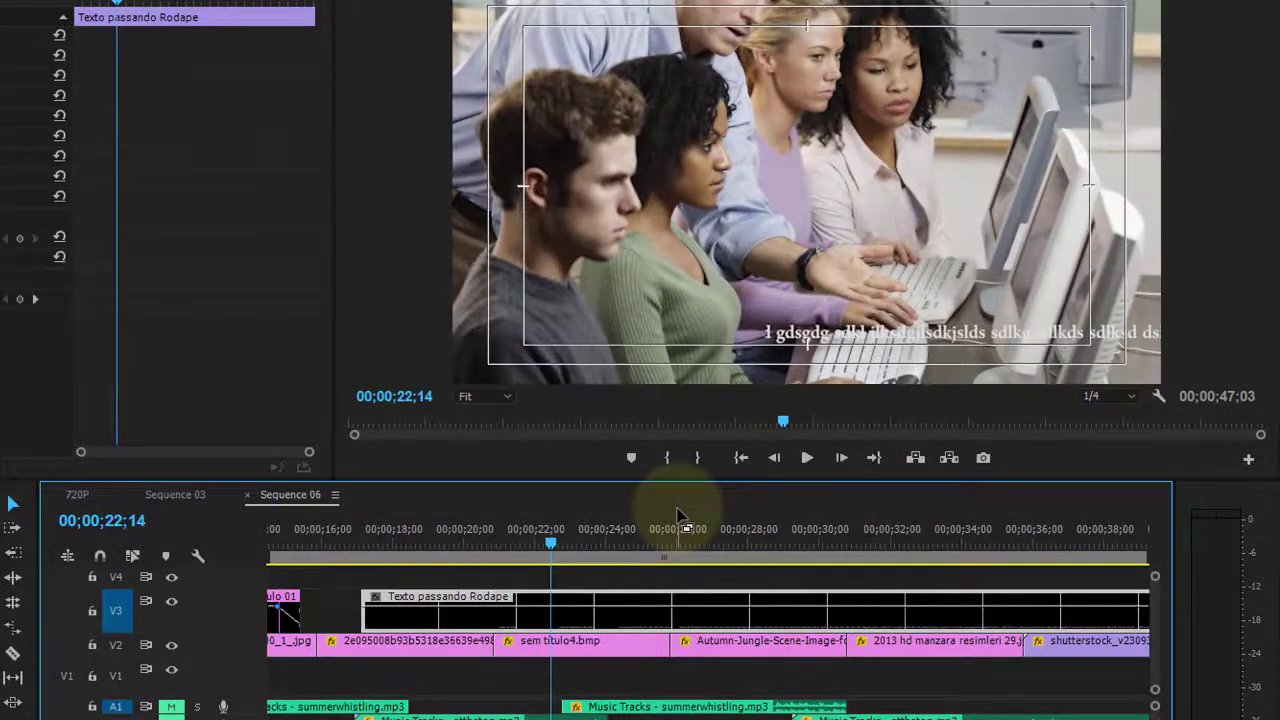
{"action": "left_click", "coordinate": [558, 542]}
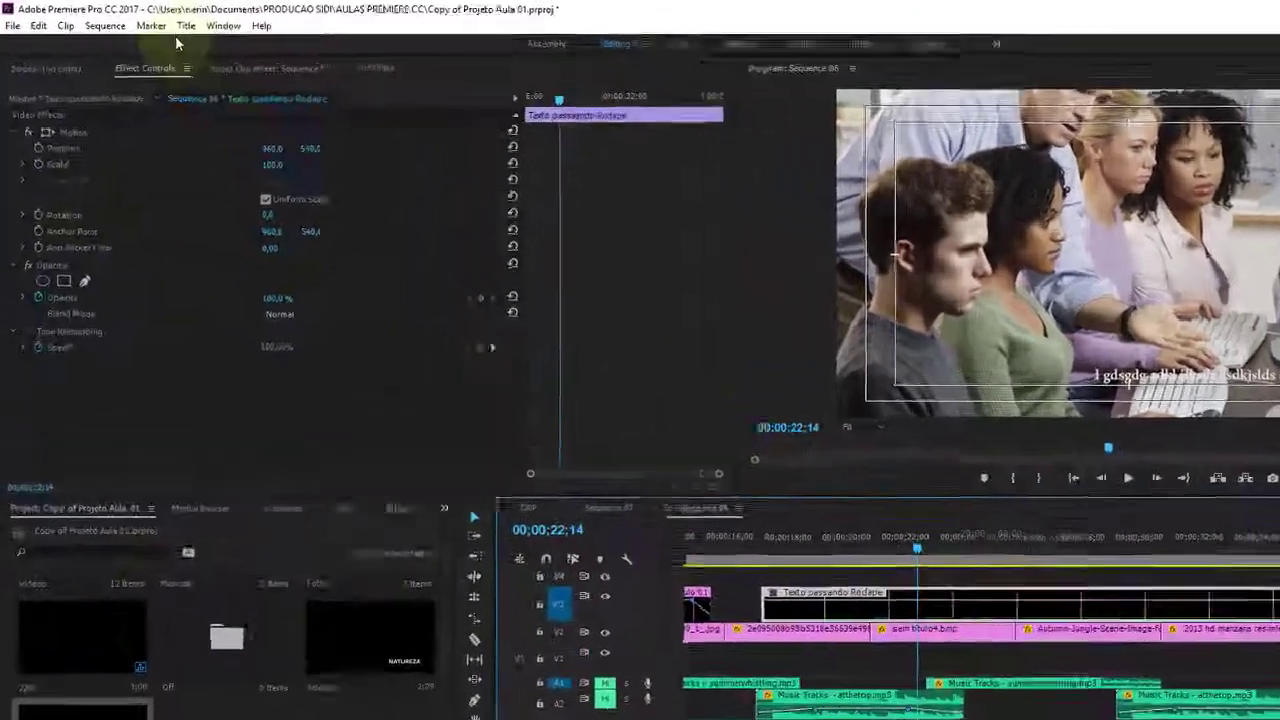
{"action": "left_click", "coordinate": [188, 34]}
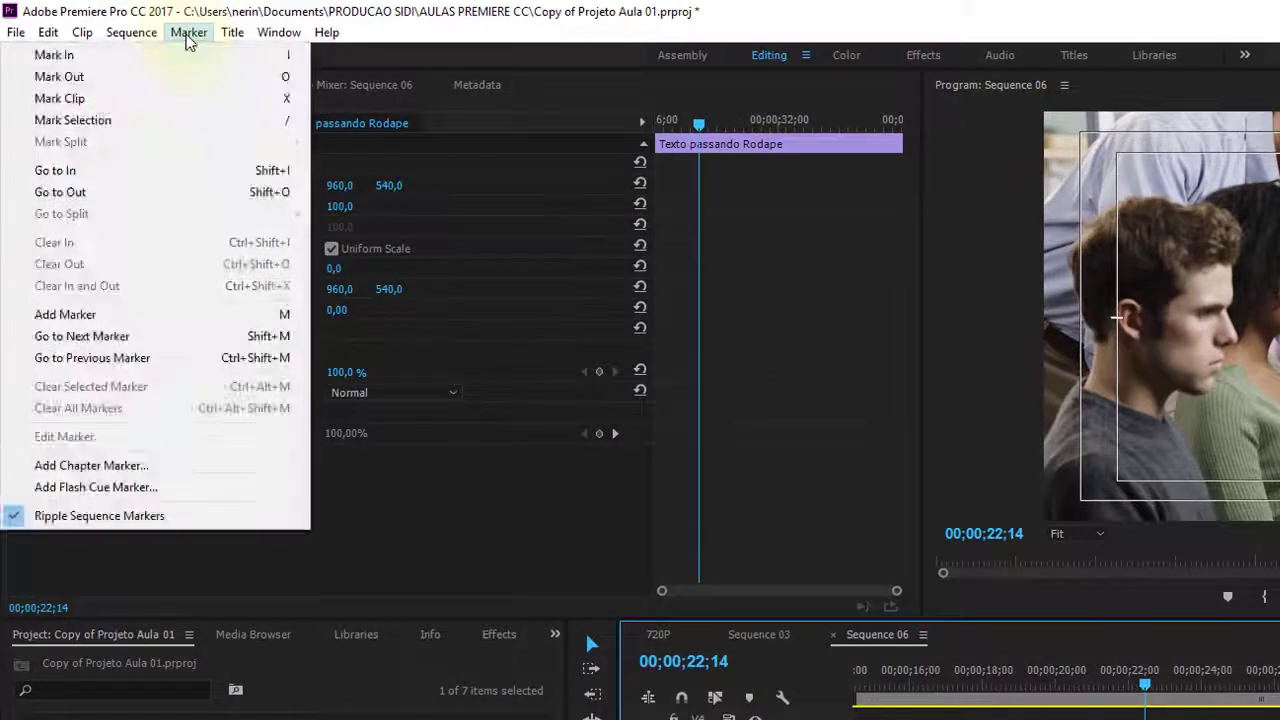
Render the entire work area of Sequence 06, building all 9 video previews.
{"action": "left_click", "coordinate": [155, 34]}
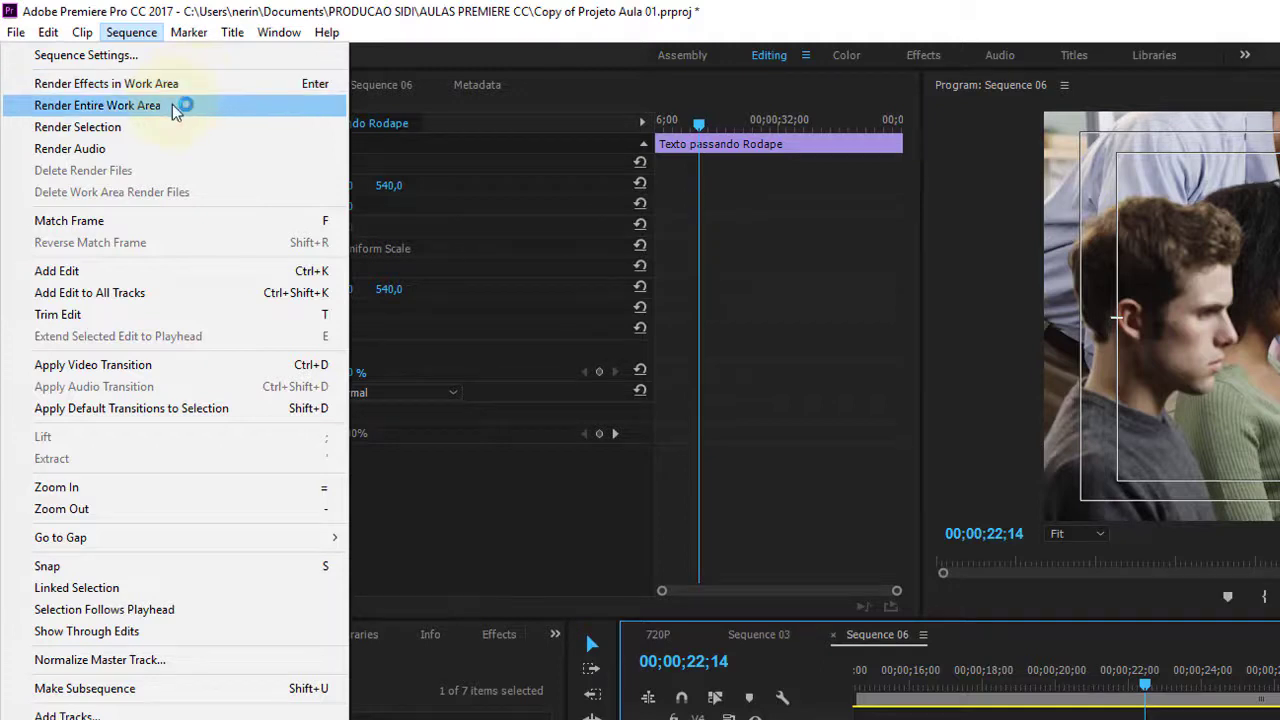
{"action": "left_click", "coordinate": [175, 108]}
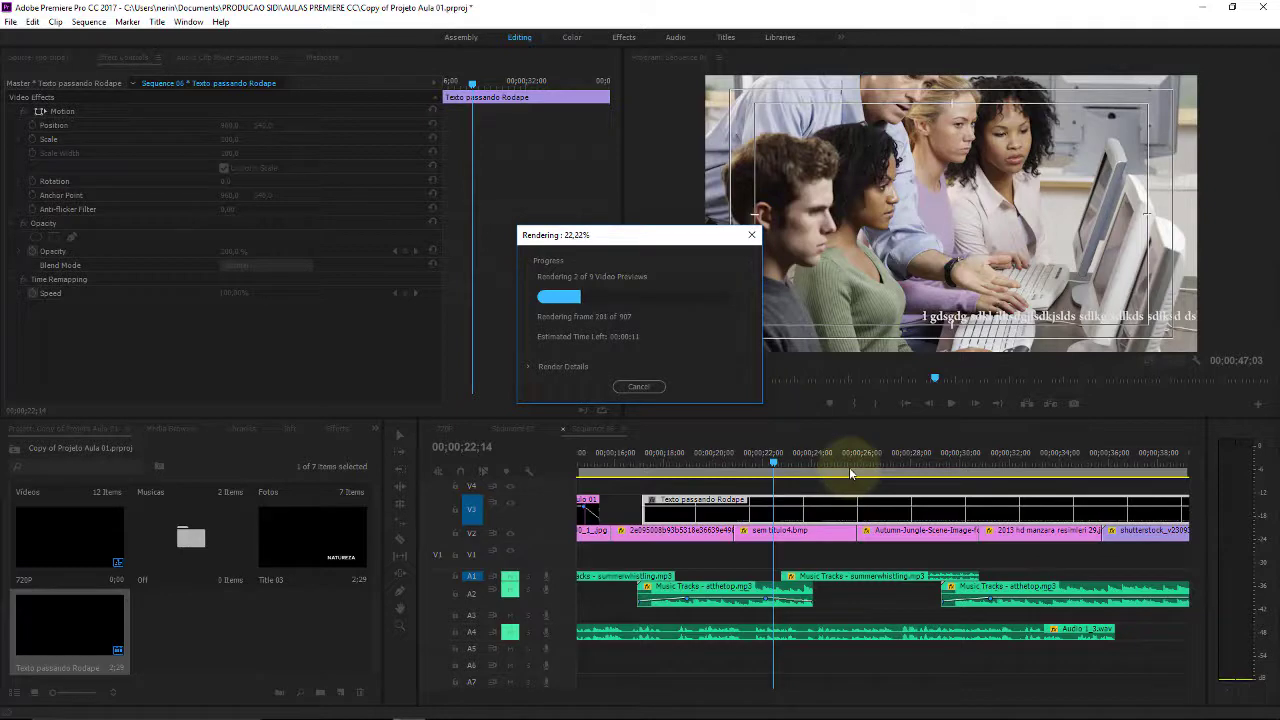
{"action": "left_click", "coordinate": [656, 480]}
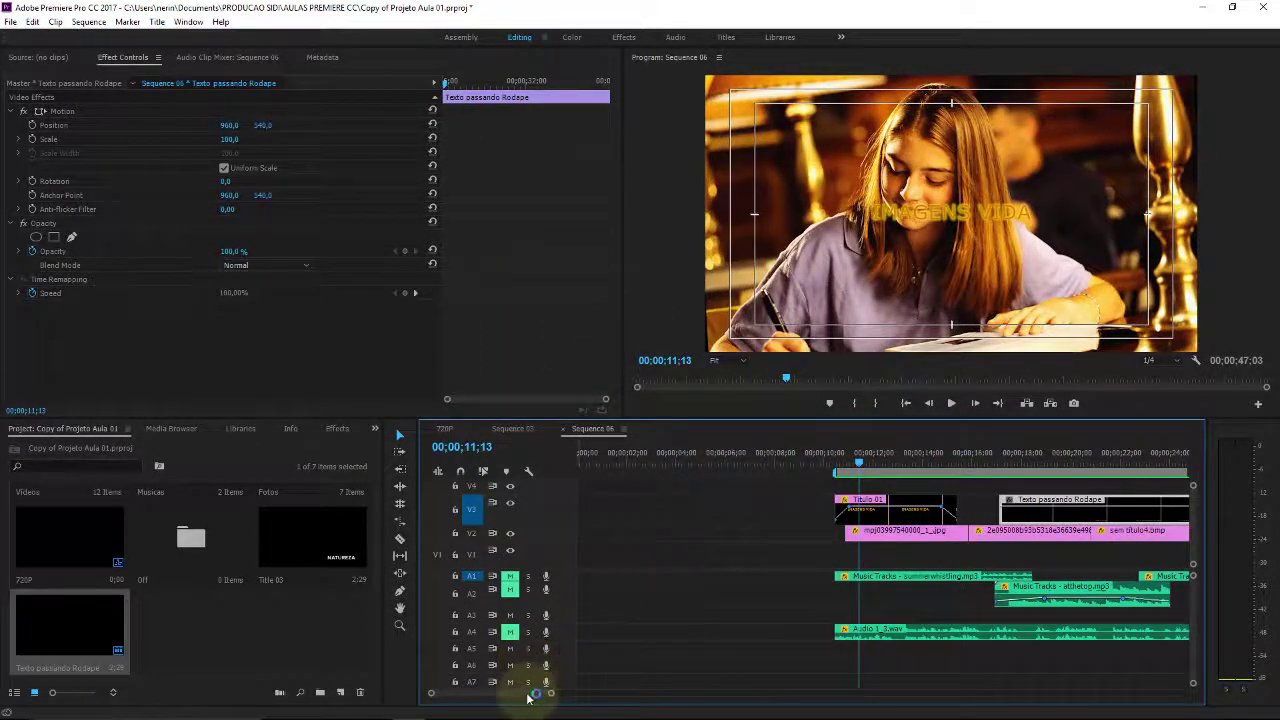
Play the rendered sequence from 16 seconds until the crawl leaves the screen around 47;03.
{"action": "scroll", "coordinate": [537, 682], "scroll_direction": "down", "scroll_amount": 5}
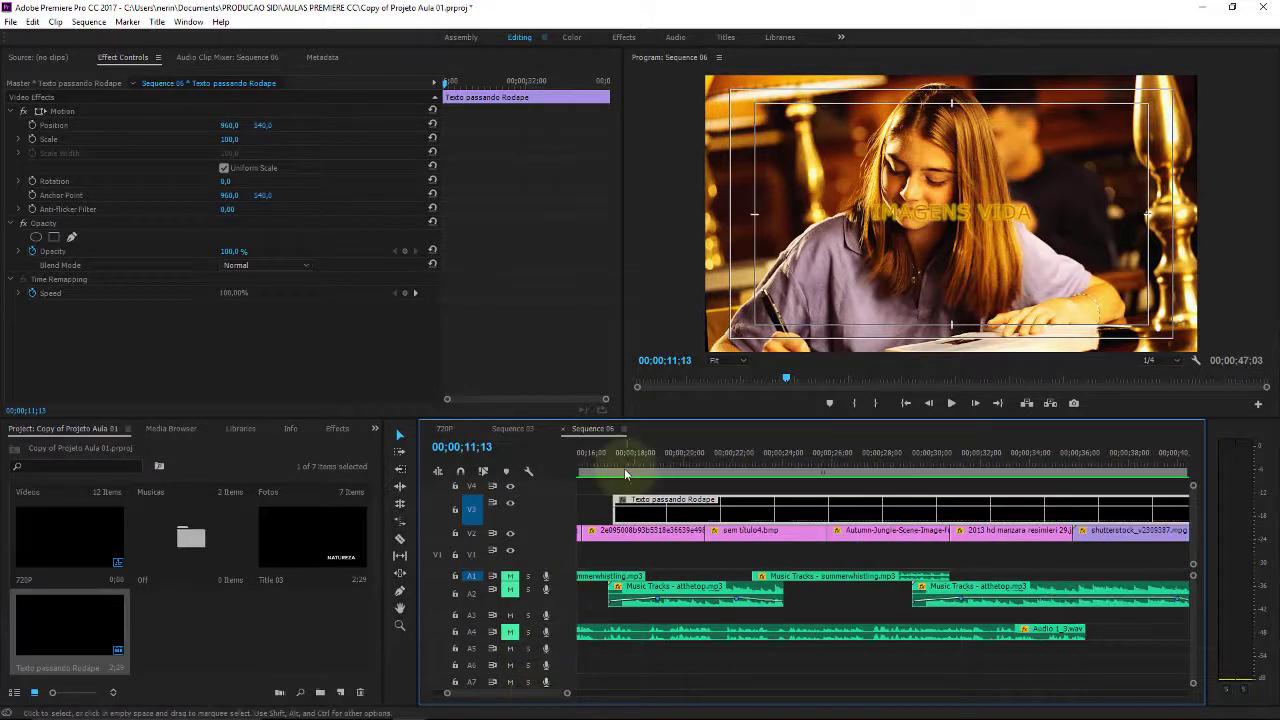
{"action": "left_click", "coordinate": [588, 458]}
{"action": "key", "text": "space"}
{"action": "scroll", "coordinate": [590, 462], "scroll_direction": "up", "scroll_amount": 5}
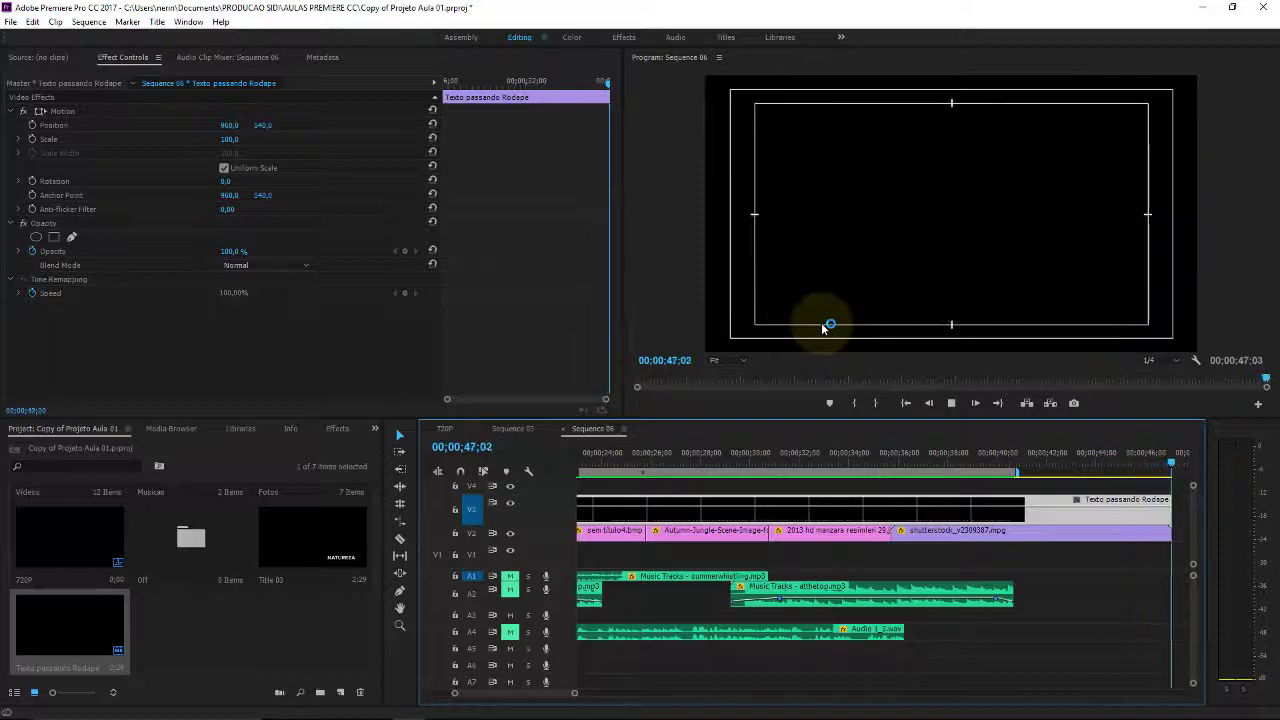
{"action": "key", "text": "space"}
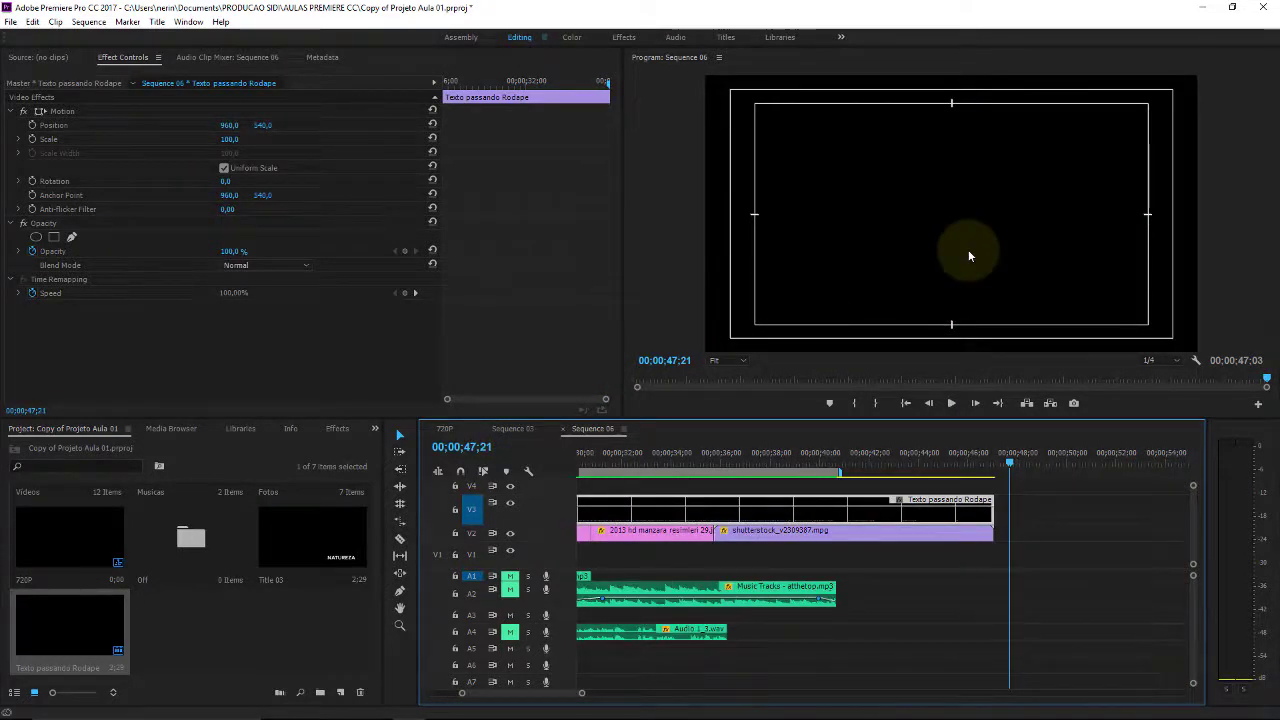
{"action": "left_click_drag", "start_coordinate": [1010, 462], "coordinate": [1020, 466]}
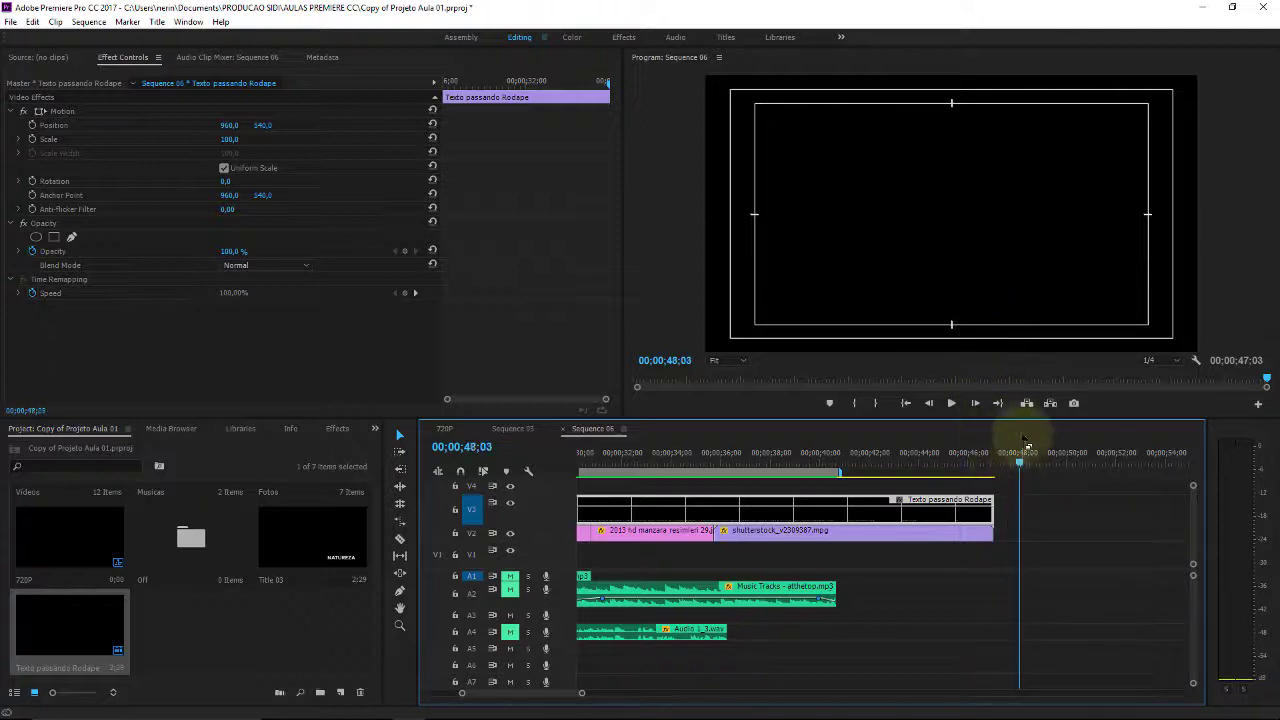